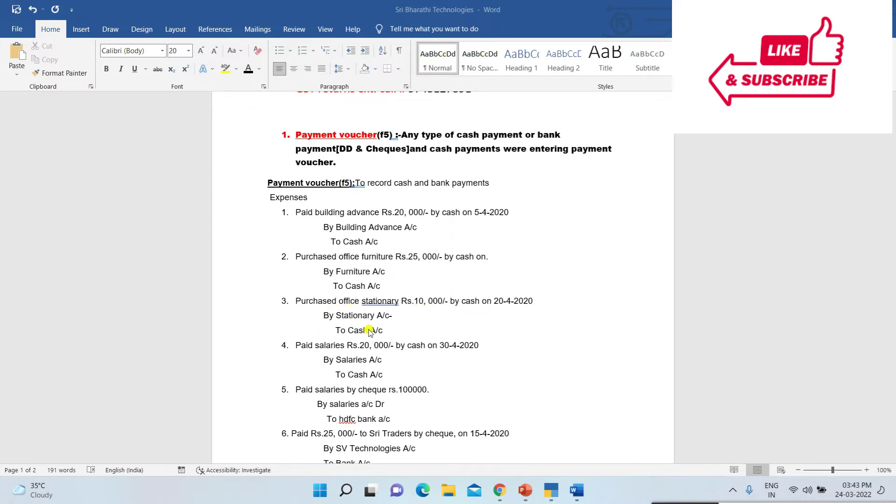
- Insert "HDFC" before "cheque" in payment entry 5, the salaries paid by cheque for rs.100000
scroll(392, 332, down, 1)
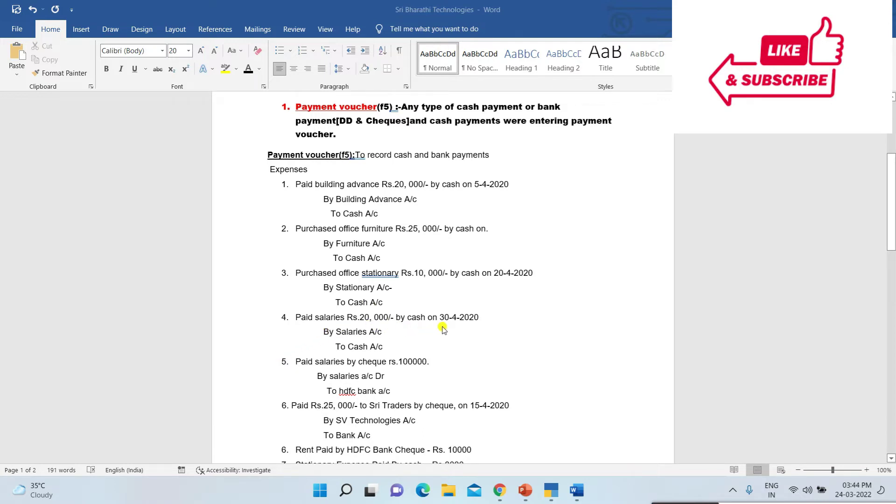
scroll(441, 329, down, 1)
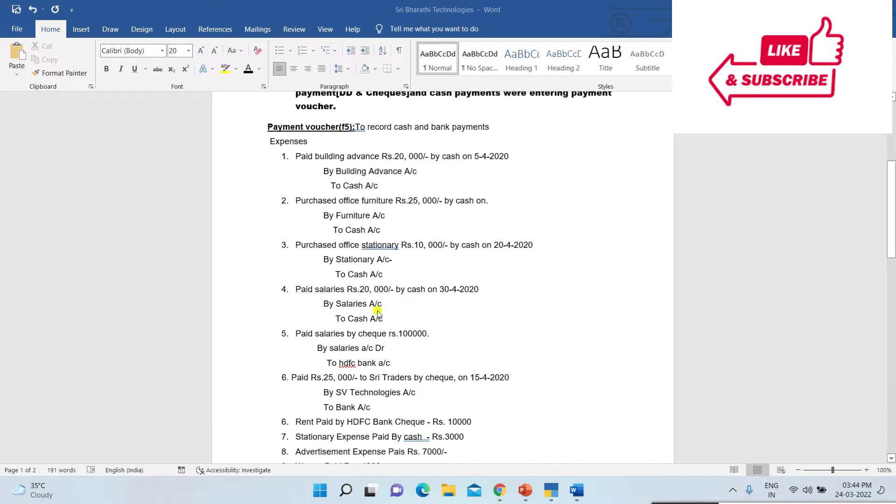
scroll(429, 304, down, 1)
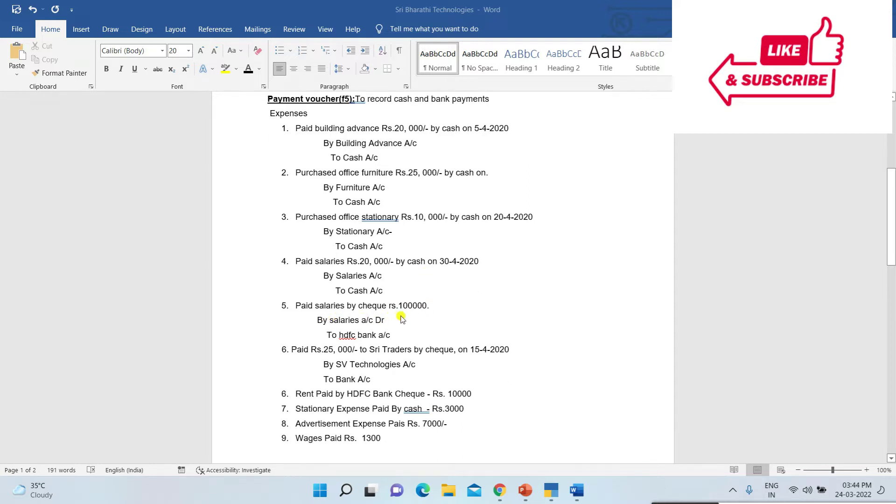
click(359, 308)
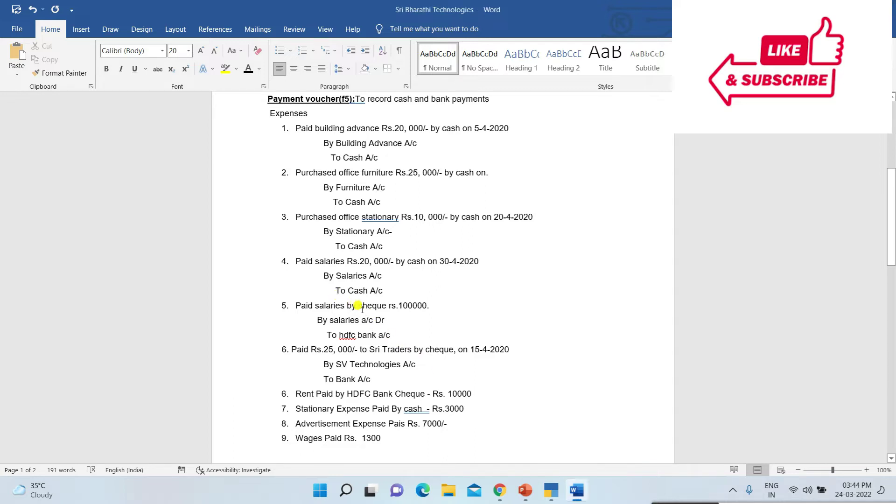
click(365, 306)
text(HDFC)
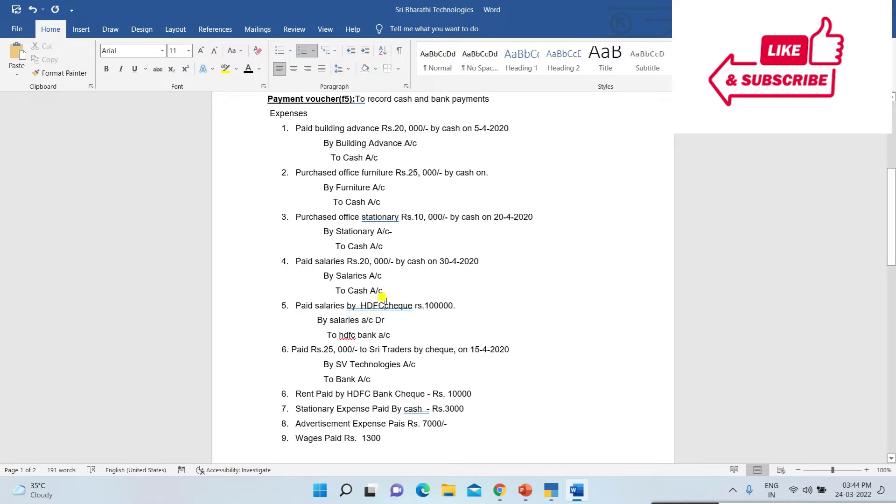
key(ctrl+z)
click(403, 319)
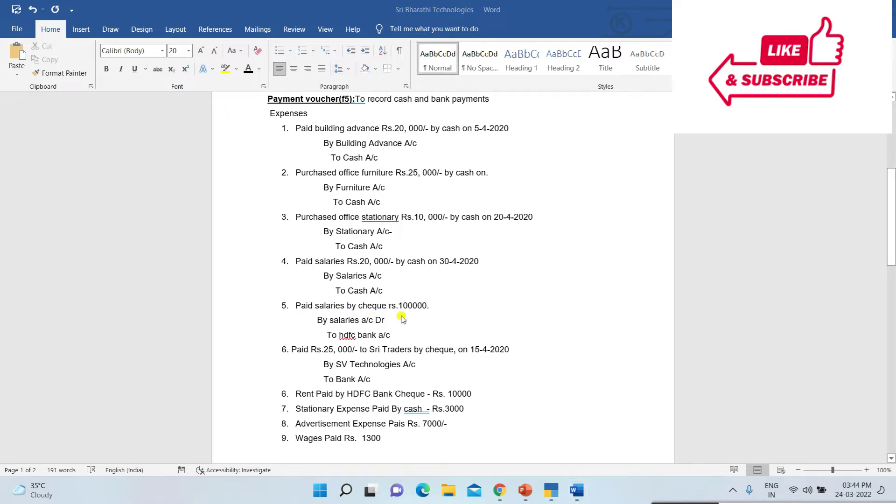
key(ctrl+y)
- Change "SV Technologies" to "SV Traders" in the 15-4-2020 cheque entry and correct "Pais" to "Paid" in the advertisement expense line
scroll(402, 319, down, 2)
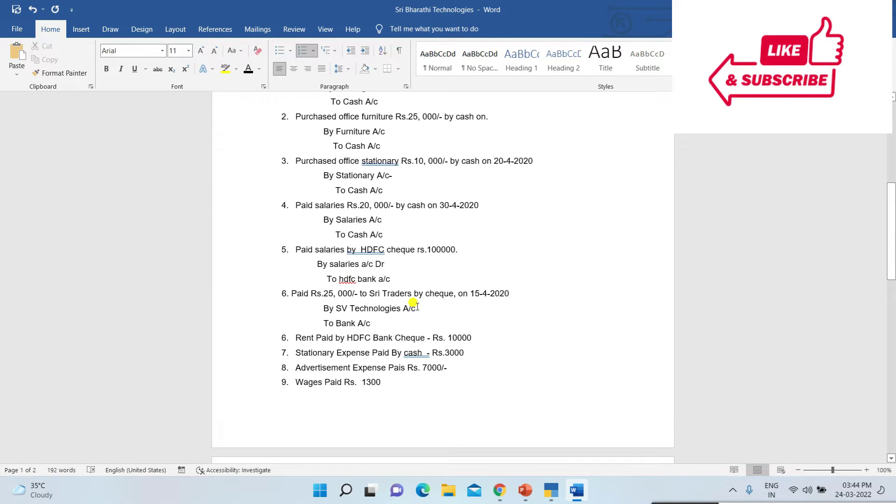
key(ctrl+y)
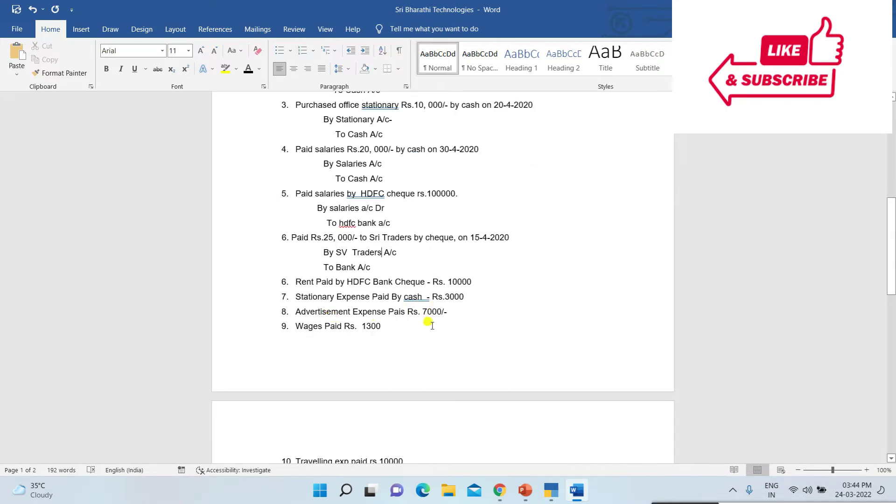
click(406, 312)
key(BackSpace)
text(d)
scroll(420, 318, down, 3)
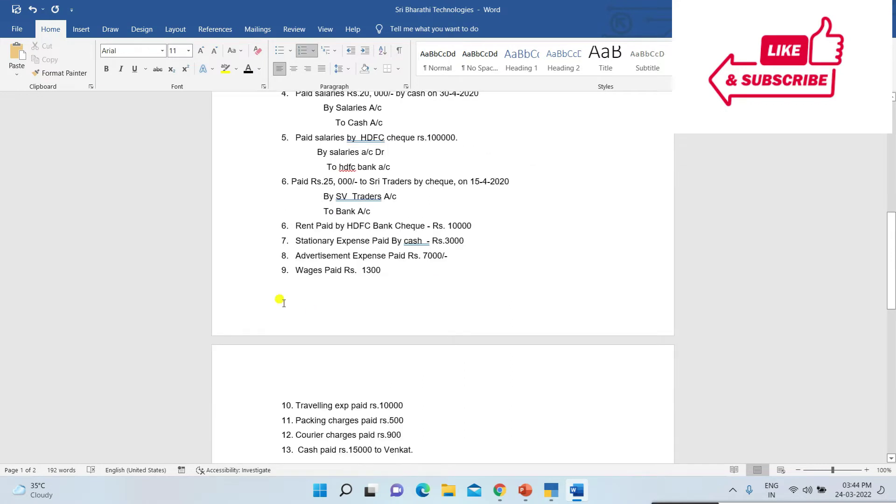
scroll(455, 327, down, 2)
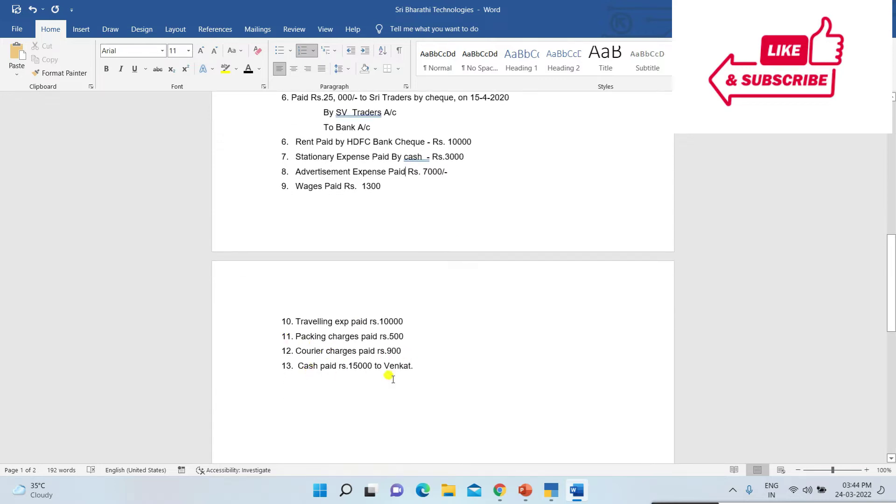
scroll(409, 394, up, 10)
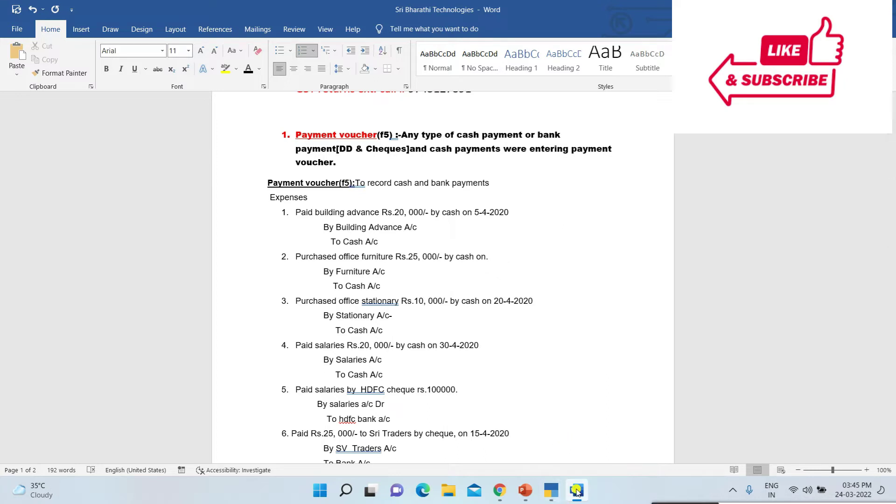
- Switch to TallyPrime with the Sri Bharathi Technologies company
click(552, 491)
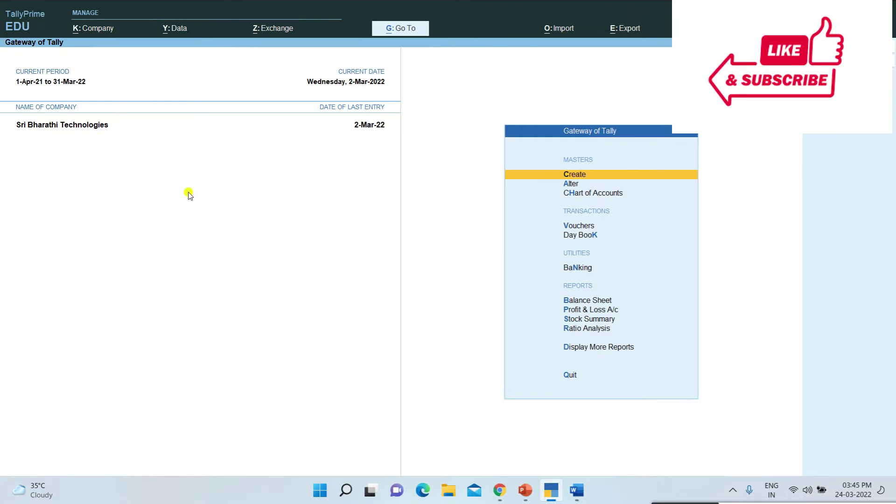
click(577, 490)
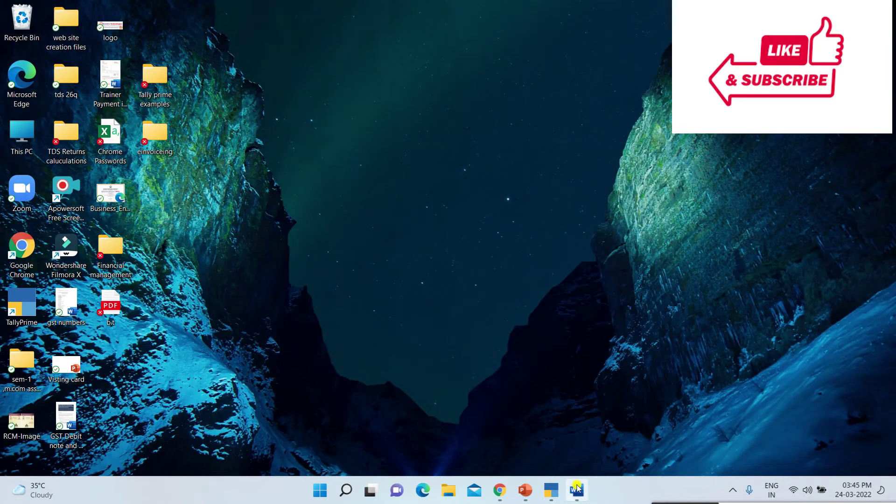
click(552, 490)
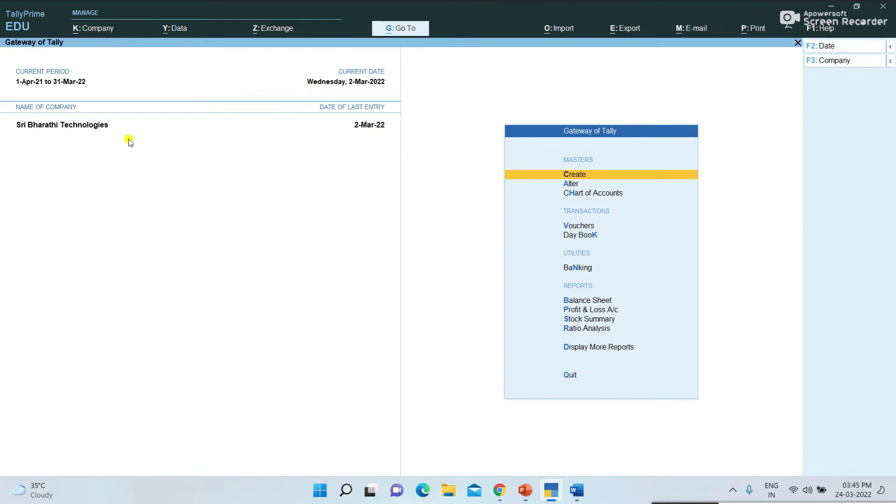
click(595, 177)
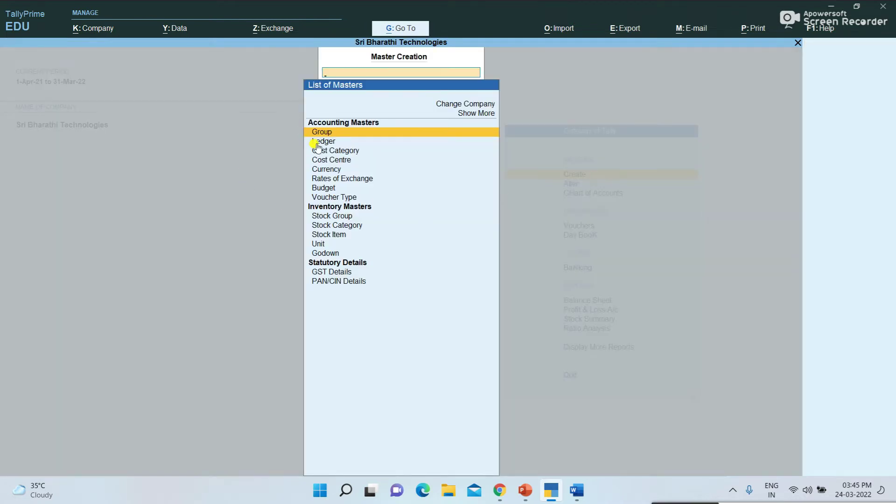
click(318, 144)
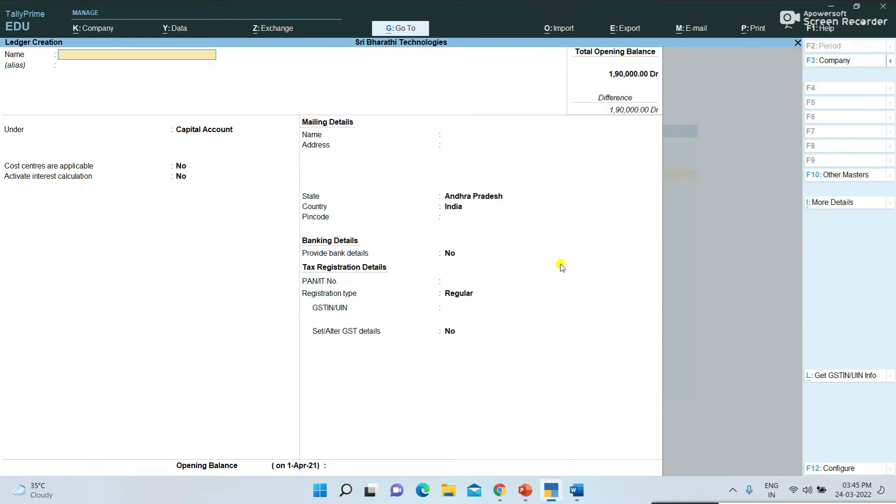
key(alt+Tab)
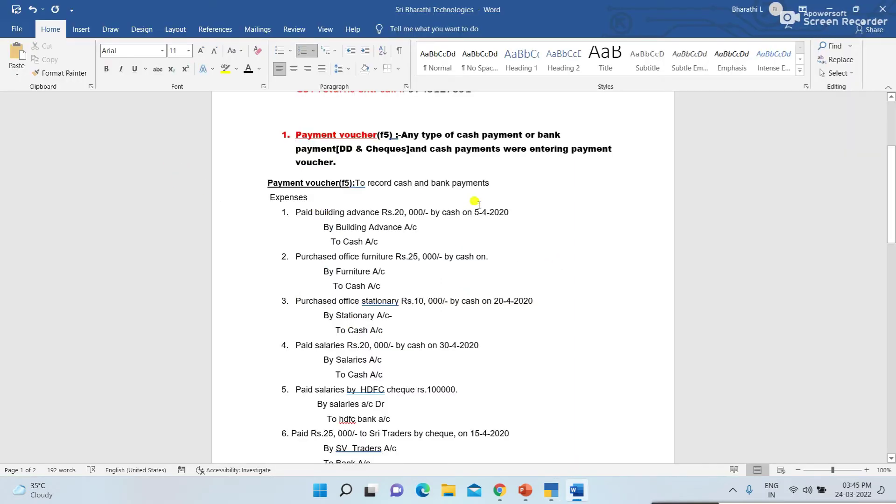
key(alt+Tab)
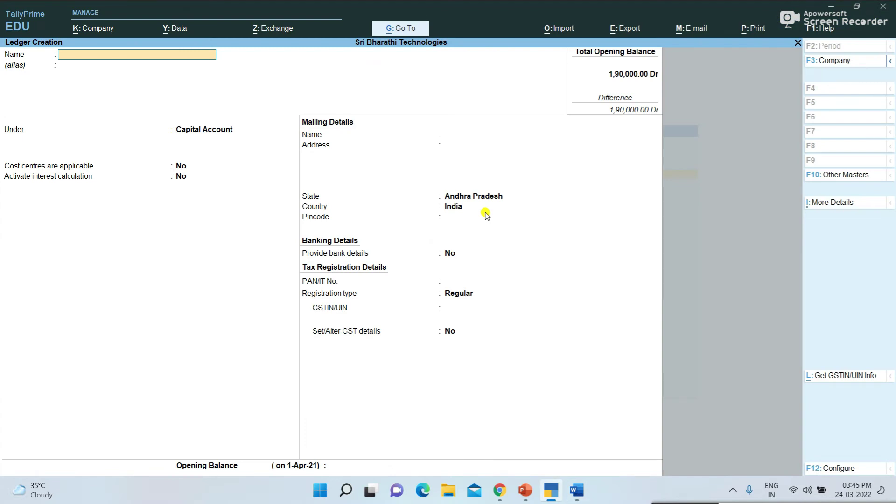
key(Escape)
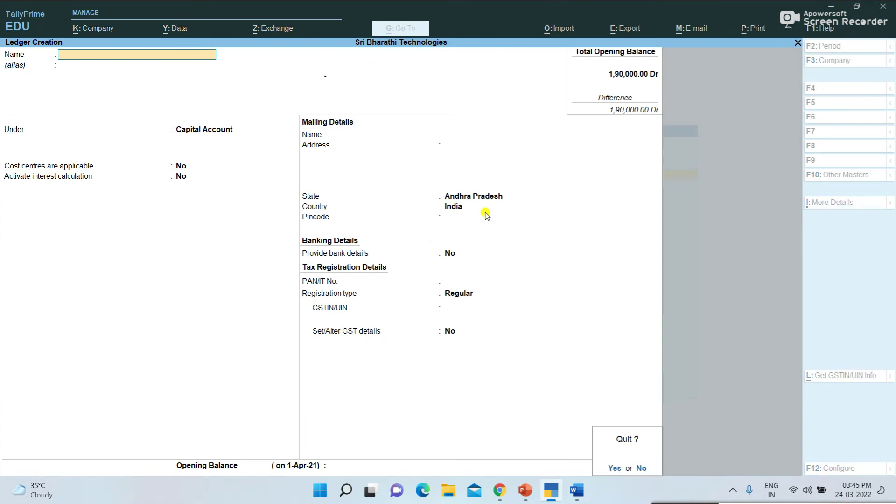
key(y)
key(Down)
key(Down)
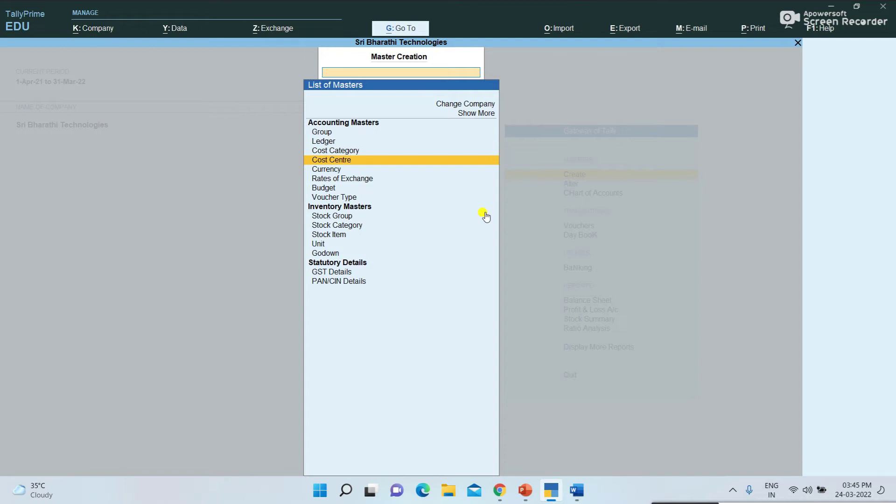
key(Up)
key(Up)
key(Return)
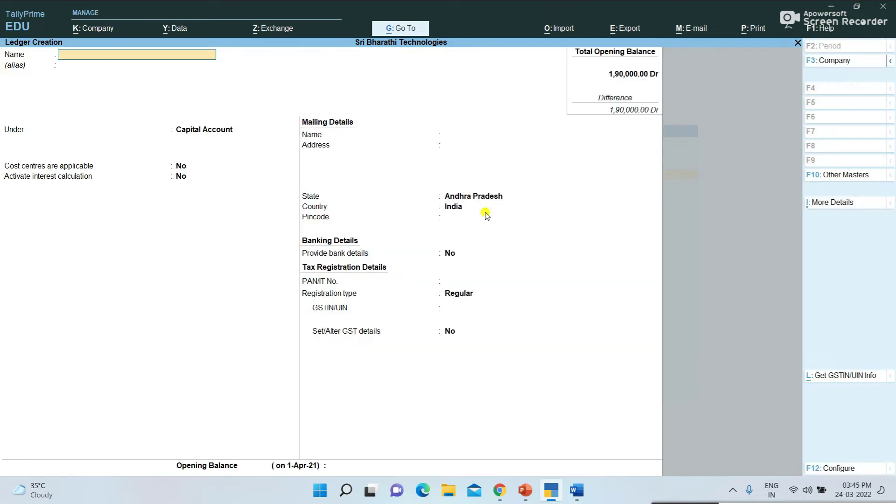
key(Escape)
key(Escape)
- Open the Buiding Advance A/c ledger for alteration
key(Down)
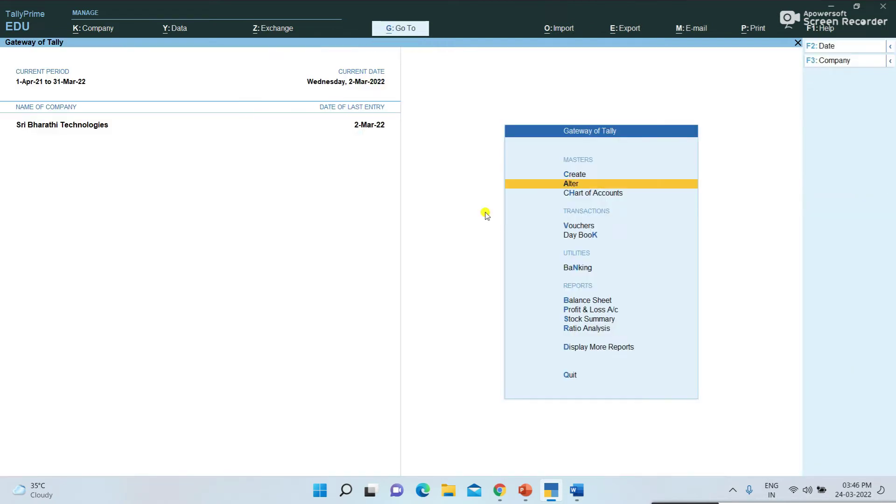
key(Return)
key(Down)
key(Return)
key(Down)
key(Down)
key(Down)
key(Return)
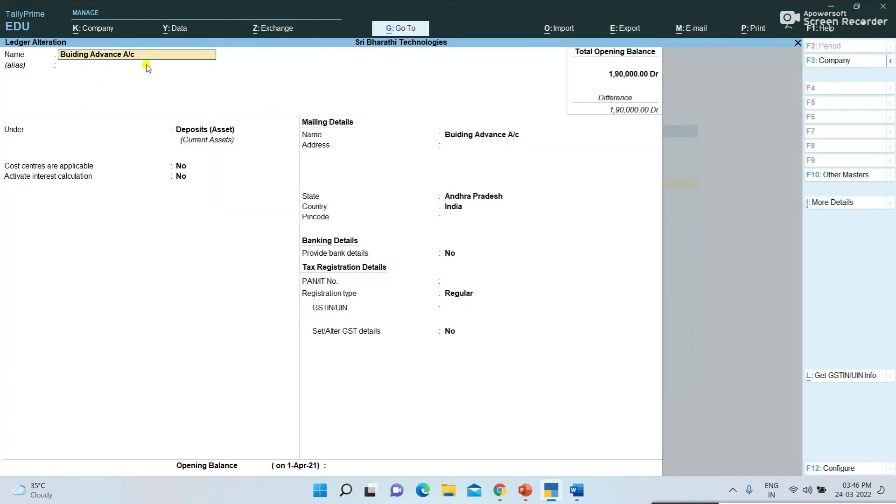
- Review the Buiding Advance A/c ledger's group and remaining details, accept the ledger, and check it against the payment entries in Word
key(Return)
key(Return)
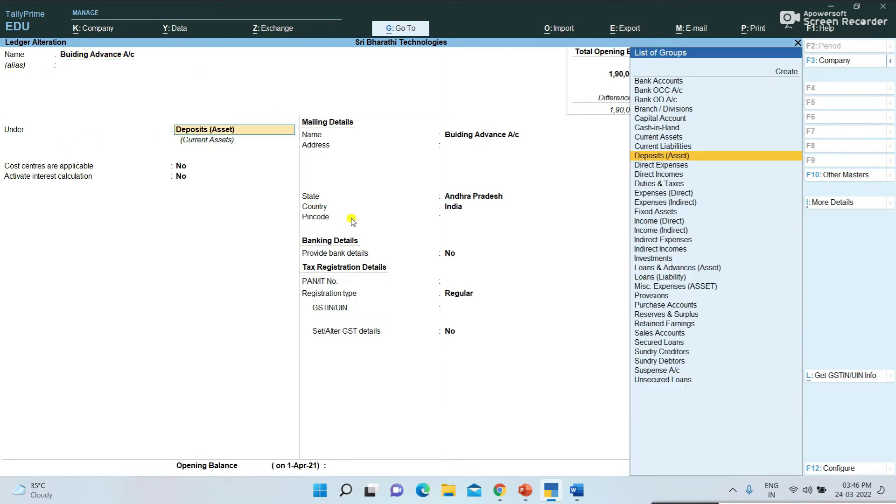
key(Return)
key(Return)
key(Return)
key(Return)
key(Return)
key(Return)
key(Return)
key(Return)
key(Return)
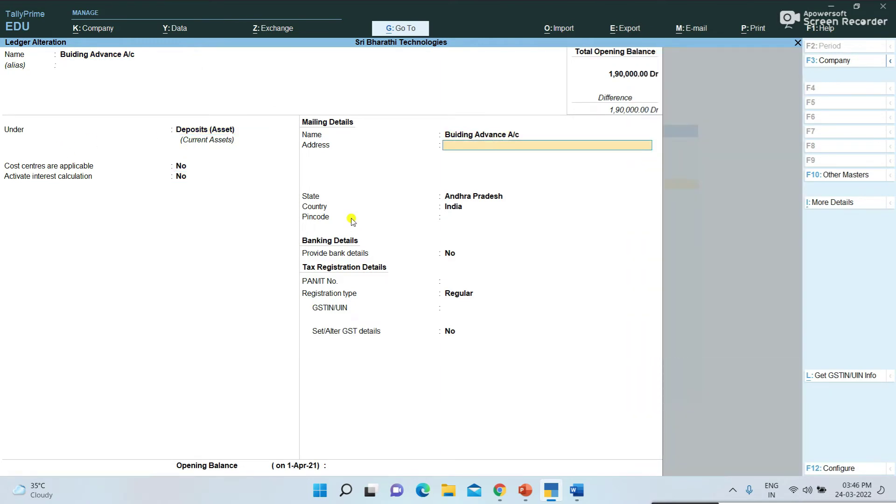
key(Return)
key(Return)
key(Return)
key(Return)
key(Return)
key(Return)
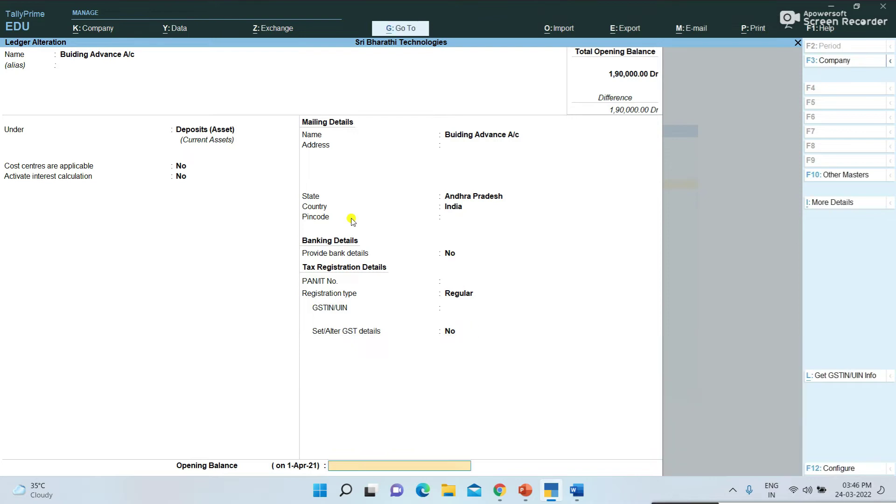
key(alt+Tab)
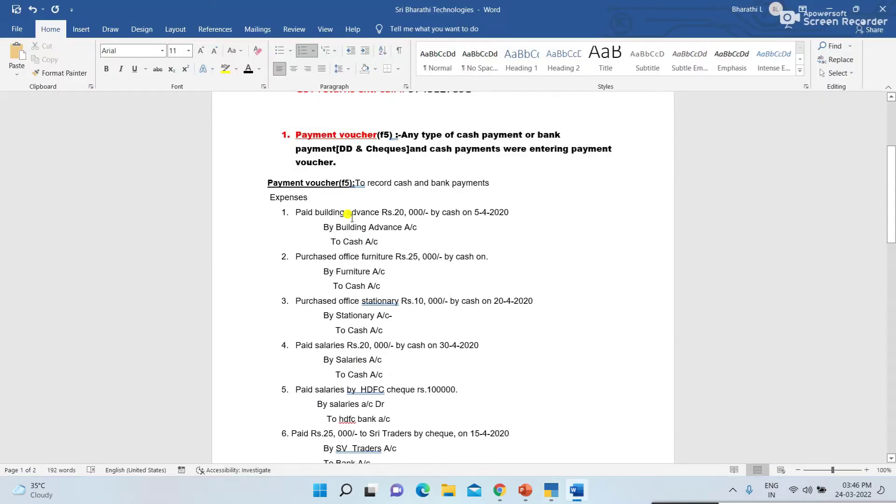
key(alt+Tab)
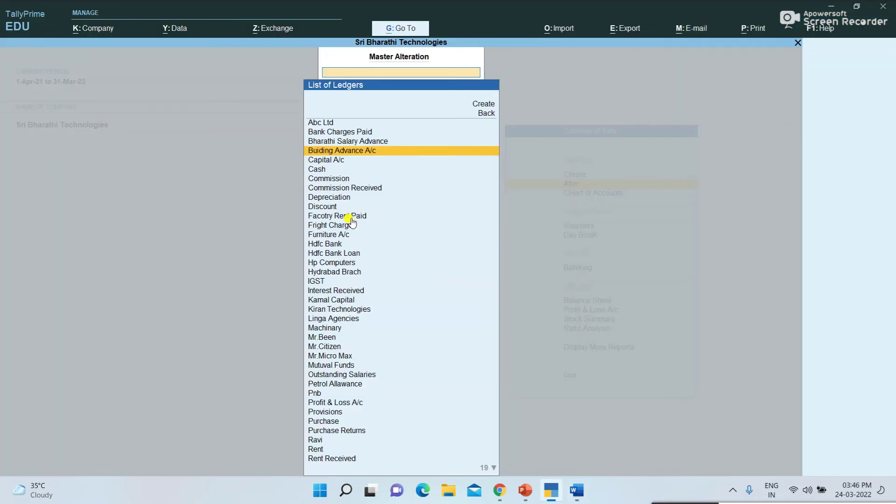
- Open the Furniture A/c ledger for alteration, review its group, and accept the ledger
text(O)
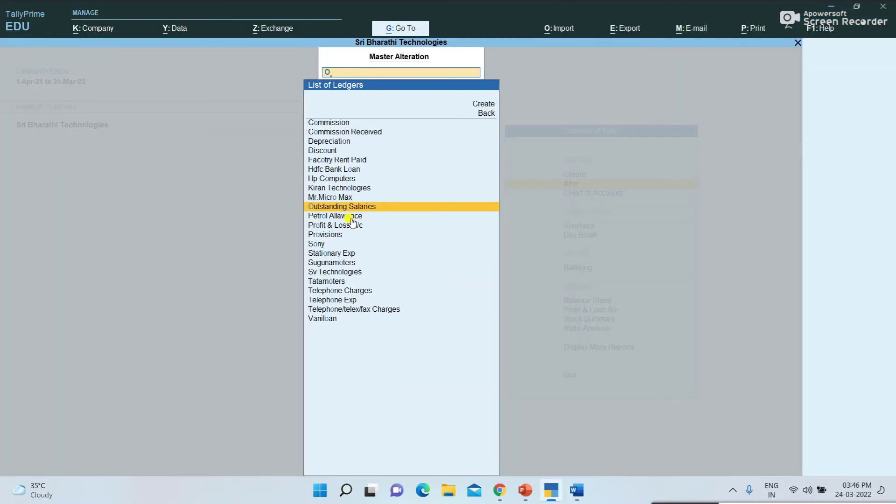
key(BackSpace)
text(F)
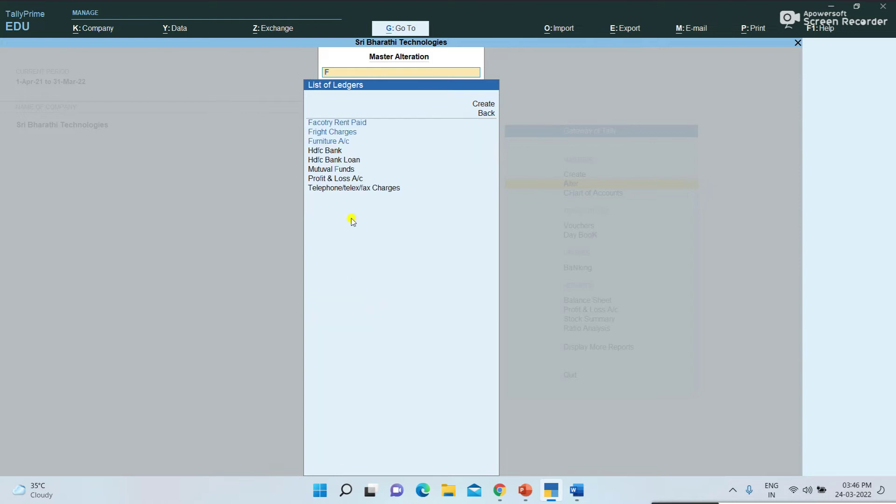
key(Down)
key(Down)
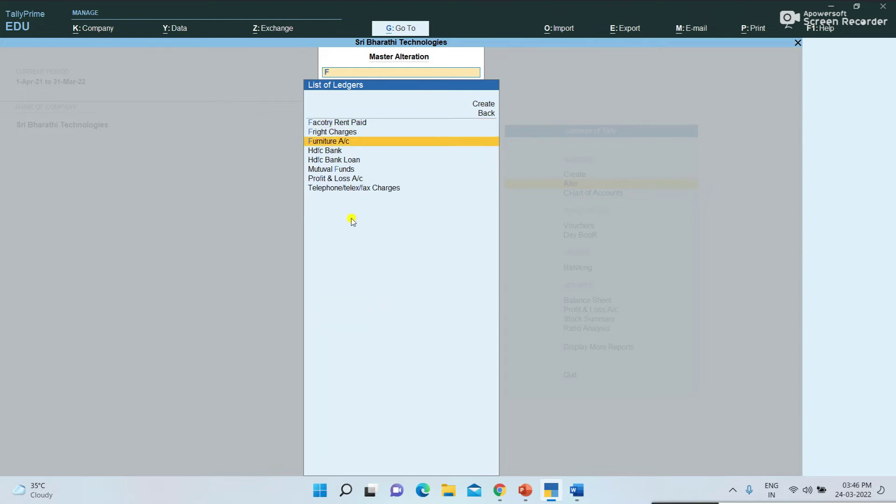
key(Return)
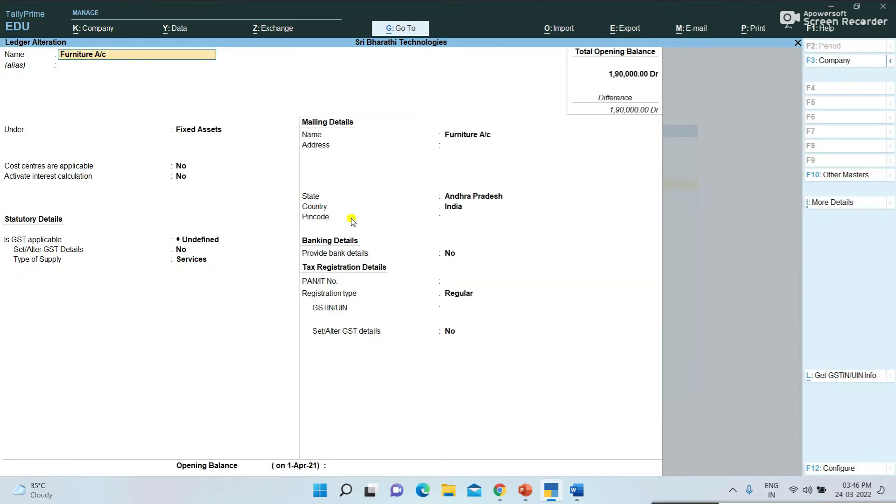
key(Return)
key(Return)
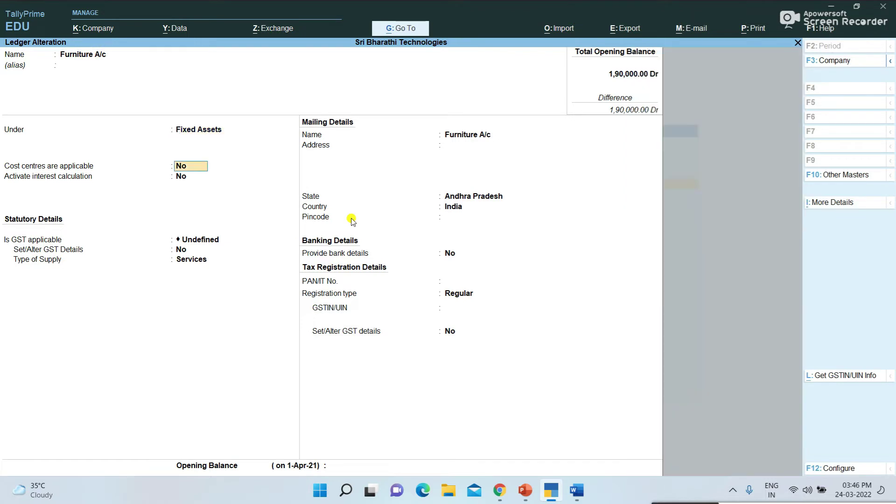
key(ctrl+a)
- Check the payment entries in Word for the stationary ledger and open the Stationary Exp ledger for alteration in TallyPrime
key(alt+Tab)
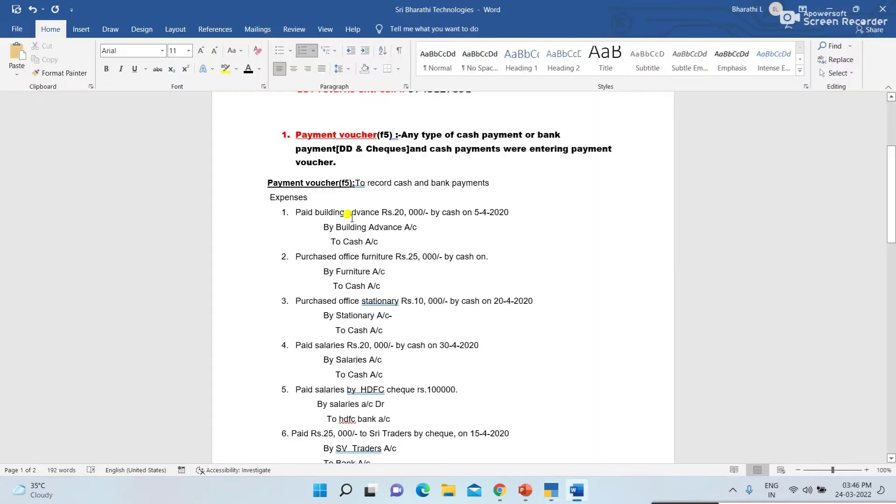
scroll(351, 216, down, 3)
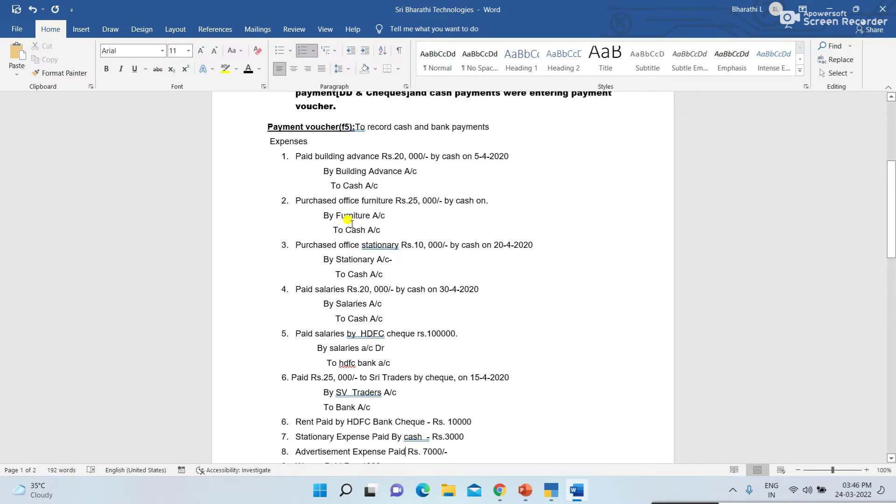
key(alt+Tab)
text(Sta)
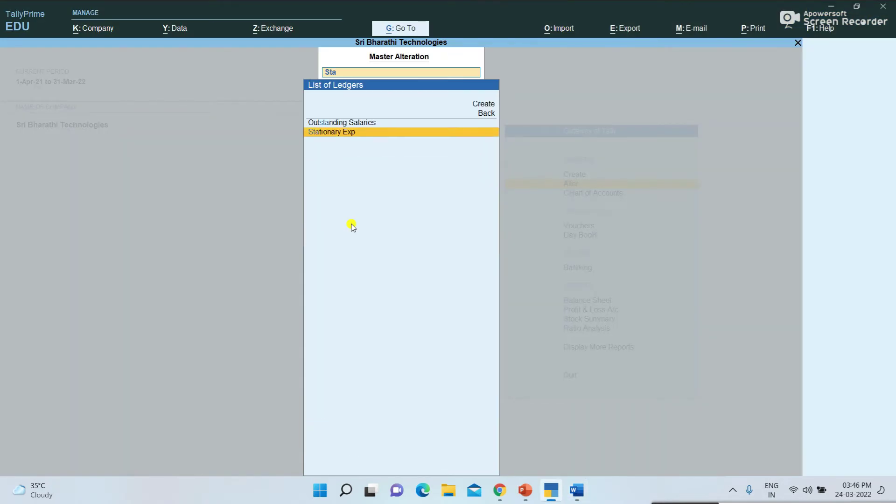
key(Return)
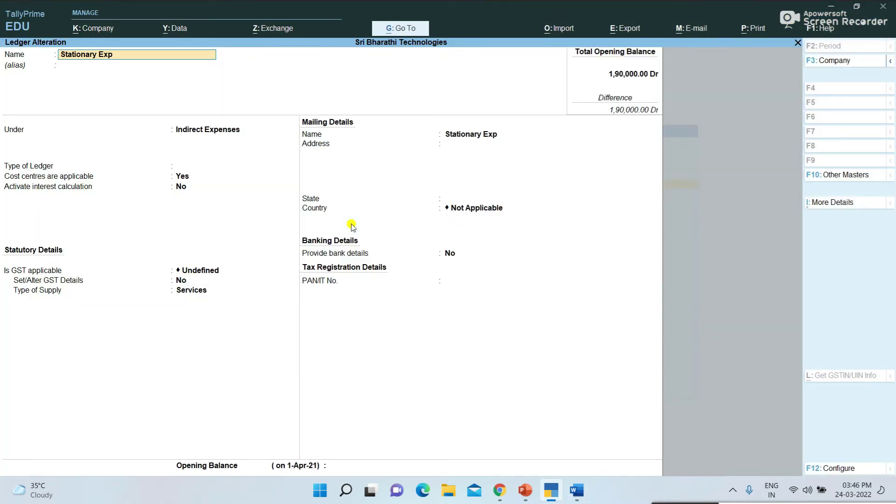
- Keep Stationary Exp under Indirect Expenses, set its type to Not Applicable and cost centres to No, and accept the ledger
key(Return)
key(Return)
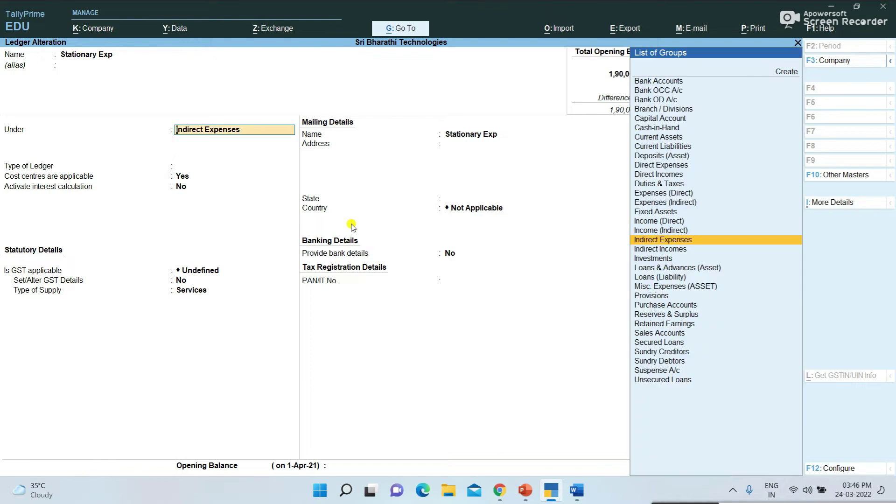
key(Return)
key(Return)
text(no)
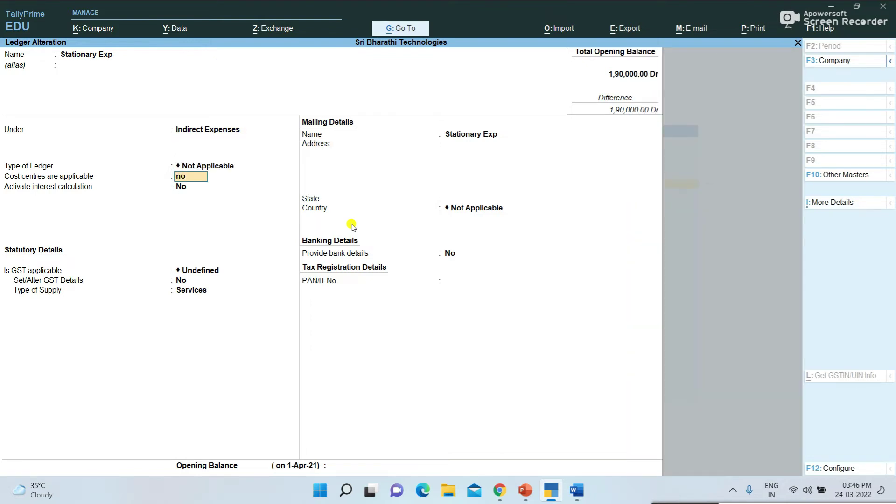
key(Return)
key(ctrl+a)
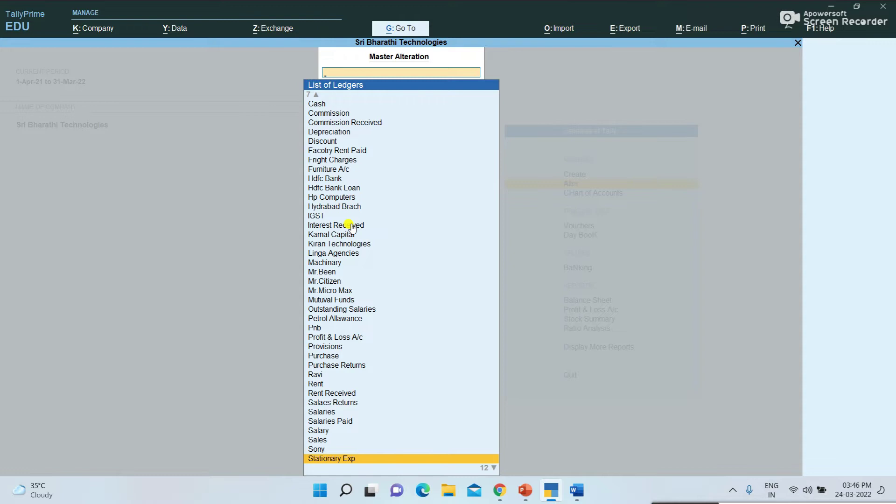
- Check the salary entries in Word, review the Salaries ledger's group in TallyPrime, and quit the ledger without saving
key(alt+Tab)
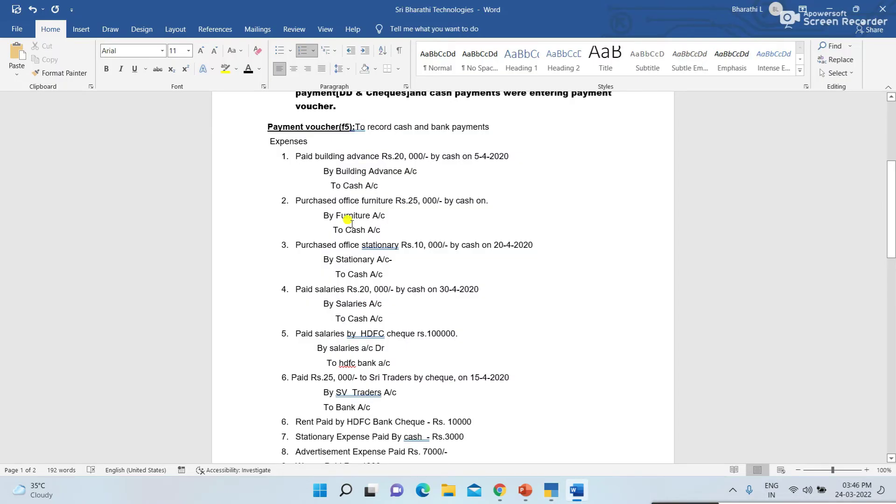
key(alt+Tab)
text(Sala)
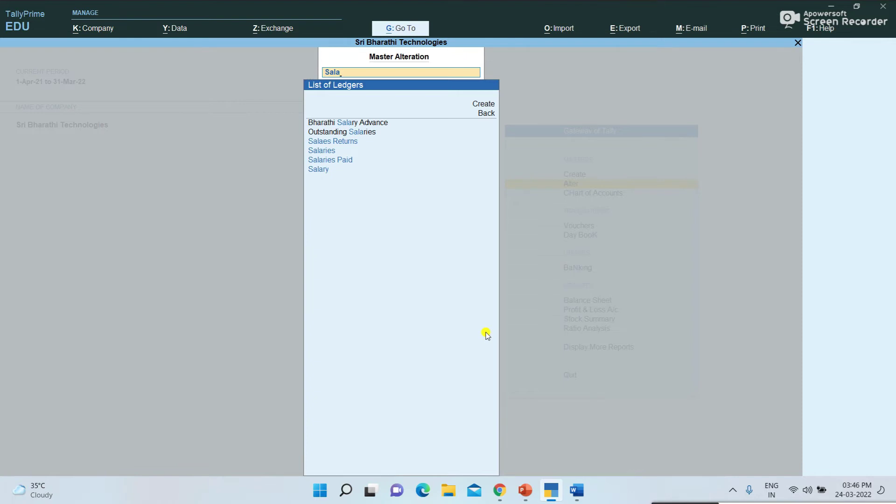
key(Down)
key(Return)
key(Return)
key(Return)
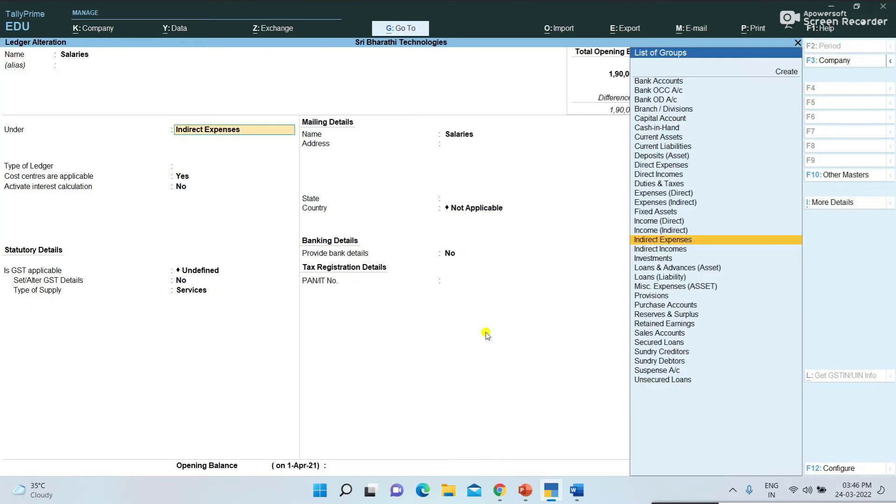
key(Escape)
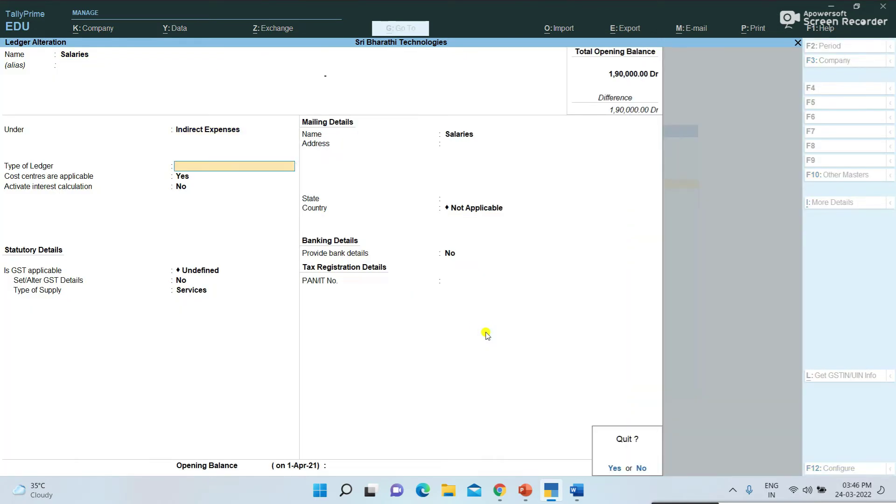
key(Return)
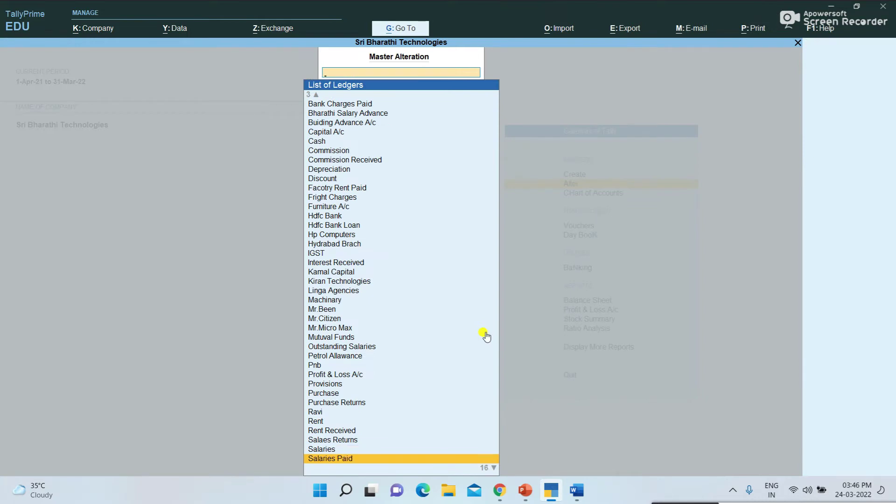
- Alter the Salaries Paid ledger with type of ledger Not Applicable and cost centres applicable No, and accept it
key(Return)
key(Return)
key(Return)
key(Return)
text(n)
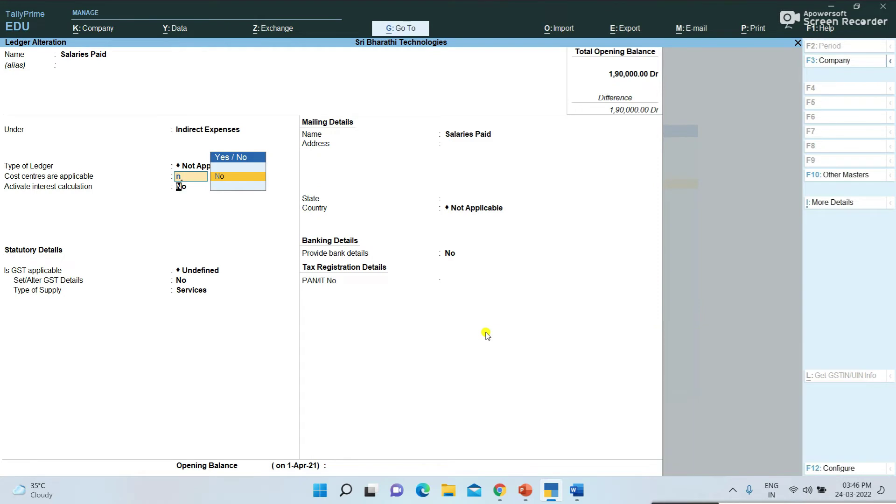
key(Return)
key(Return)
key(ctrl+a)
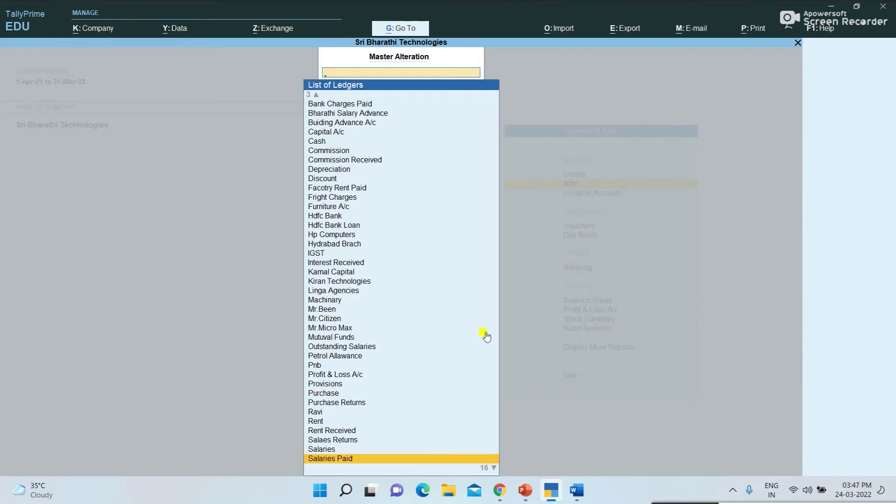
- Check the HDFC cheque payment entry in Word and open the Hdfc Bank ledger for alteration in TallyPrime
key(alt+Tab)
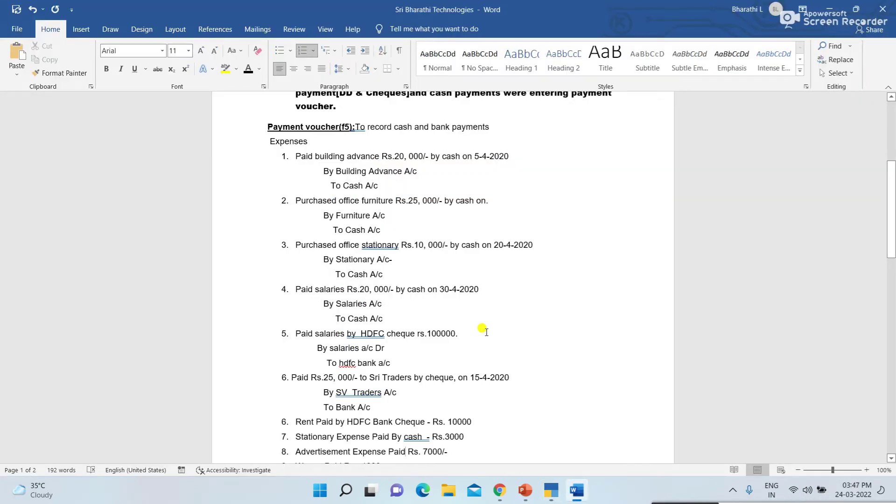
scroll(486, 332, down, 1)
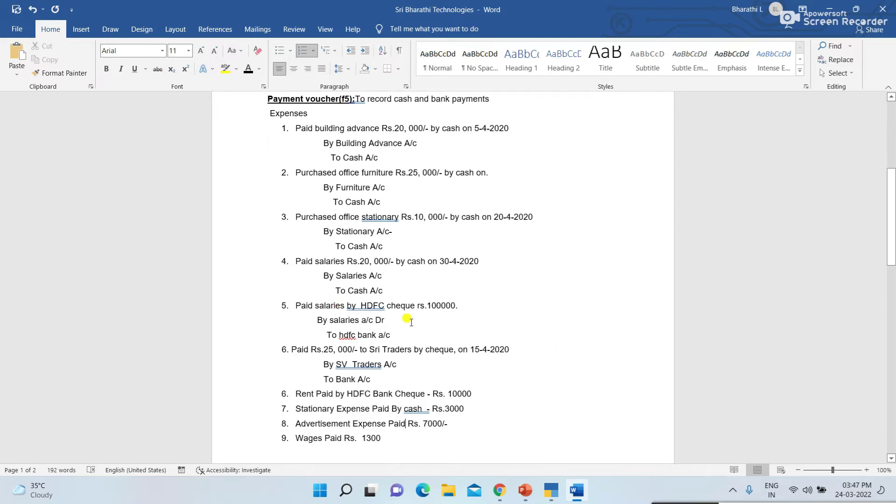
scroll(416, 322, down, 1)
key(alt+Tab)
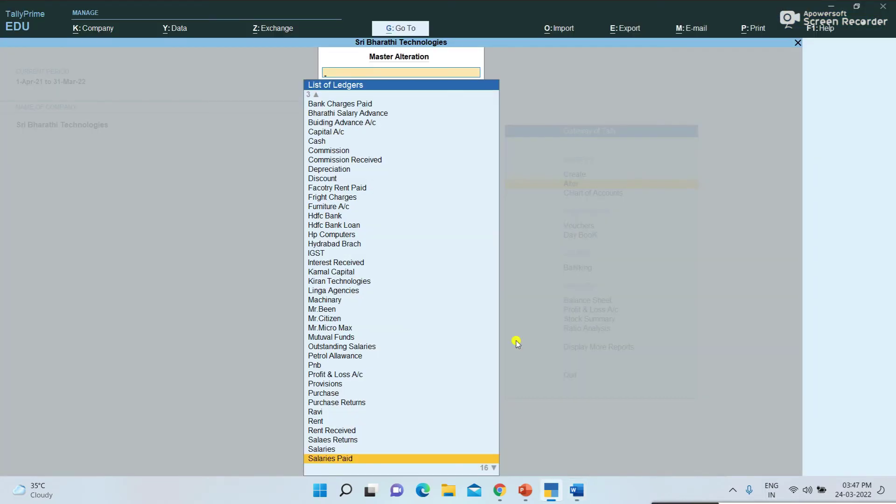
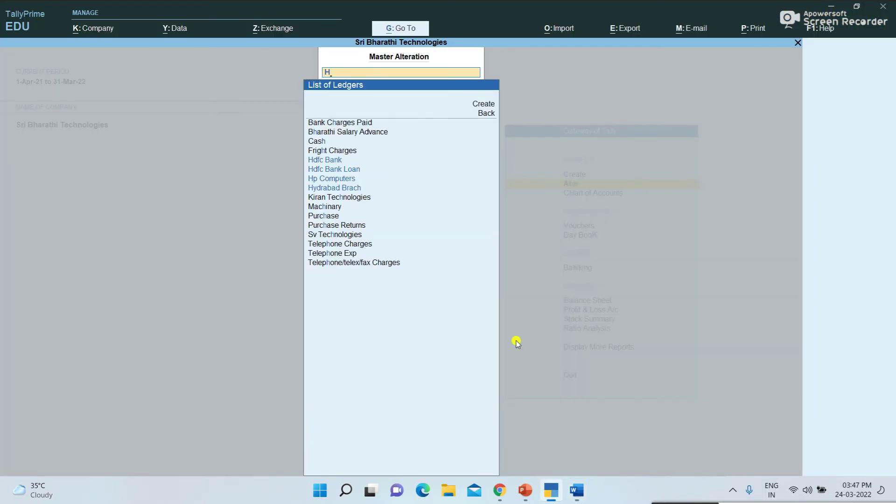
key(Return)
key(Return)
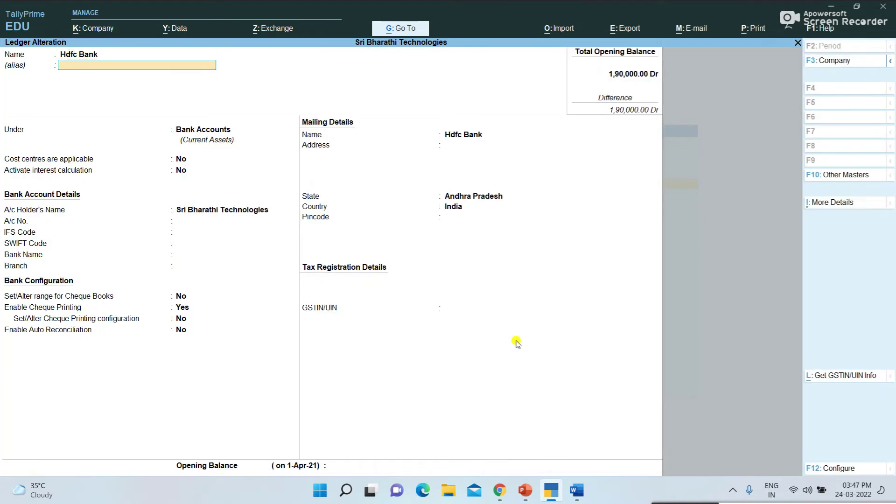
- Review the Hdfc Bank ledger's group, cost centre and bank account fields, and leave the ledger
key(Return)
key(Return)
key(Return)
key(Return)
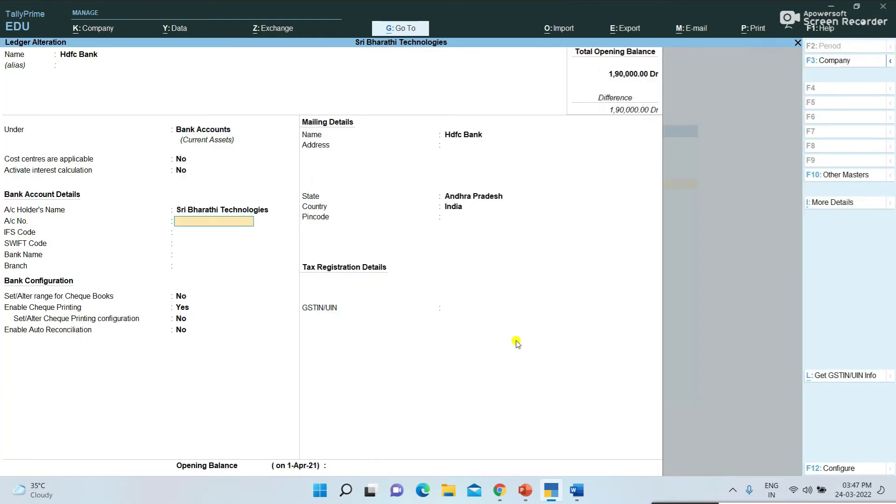
key(Escape)
- Switch to Word and change SV Traders to Sri Traders in the debit line of the cheque payment dated 15-4-2020
key(alt+Tab)
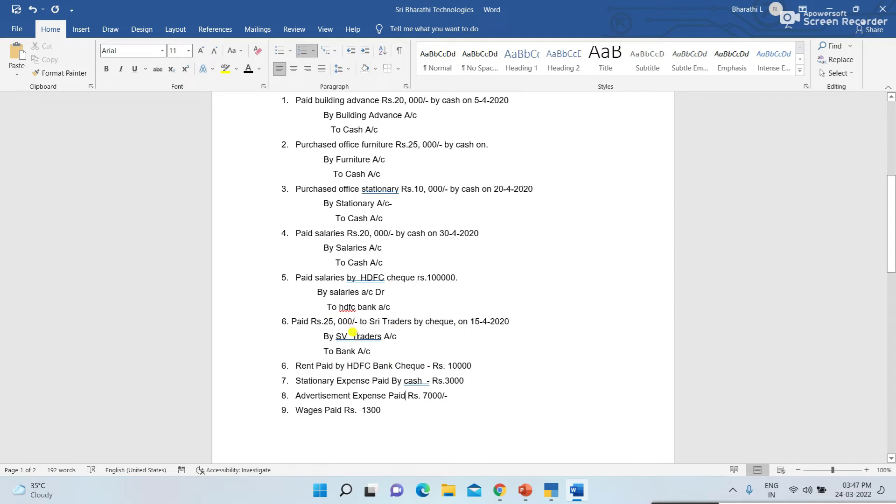
click(348, 337)
key(BackSpace)
text(e)
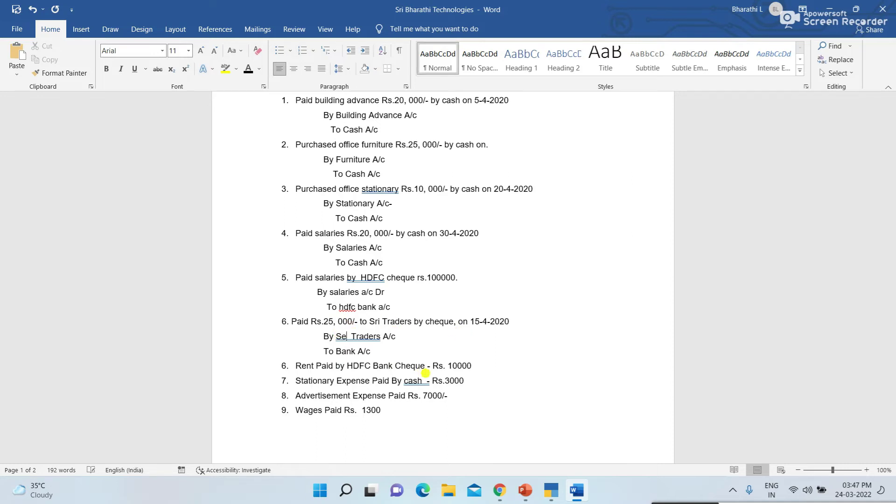
key(BackSpace)
text(ri)
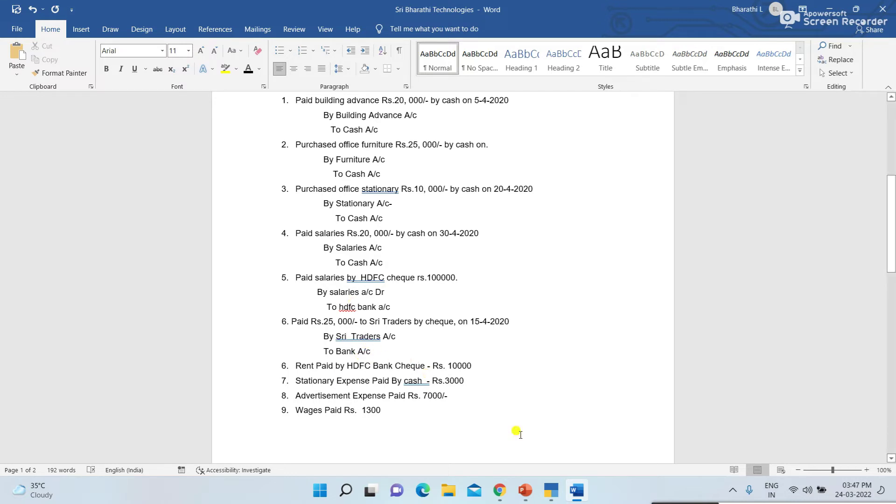
- Switch to TallyPrime, leave master alteration, and open a blank ledger creation form
key(alt+Tab)
key(Escape)
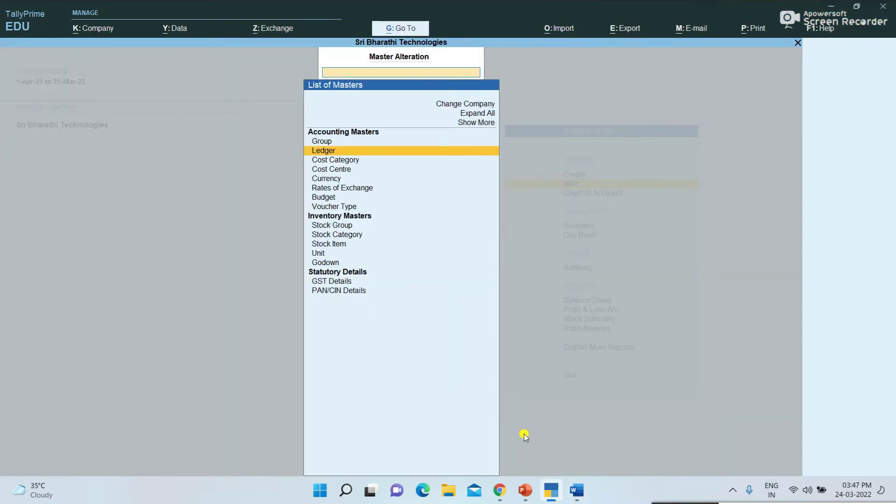
key(Escape)
key(Up)
key(Return)
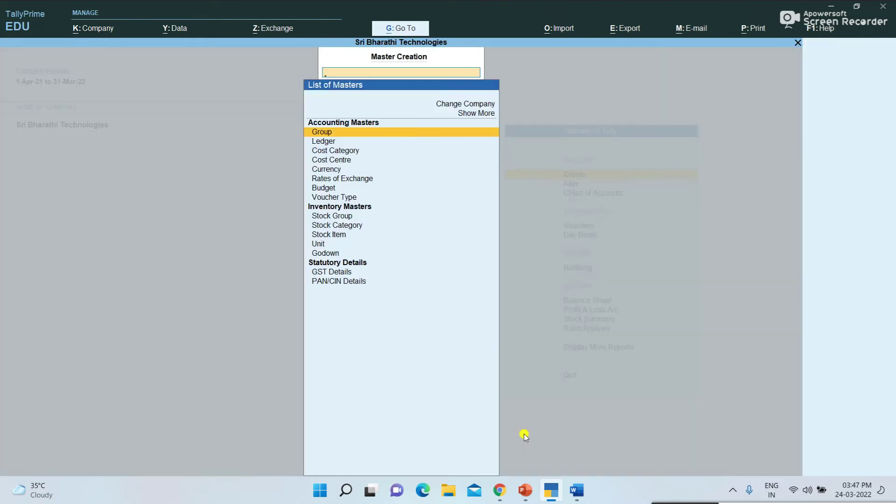
key(Down)
key(Return)
- Name the new ledger Sri Traders and place it under Sundry Creditors
text(S)
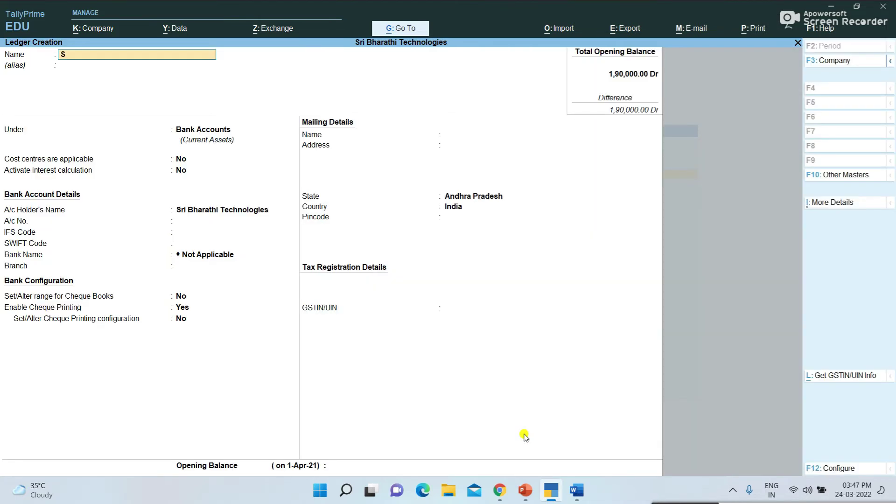
text(ri traders)
key(Return)
text(A)
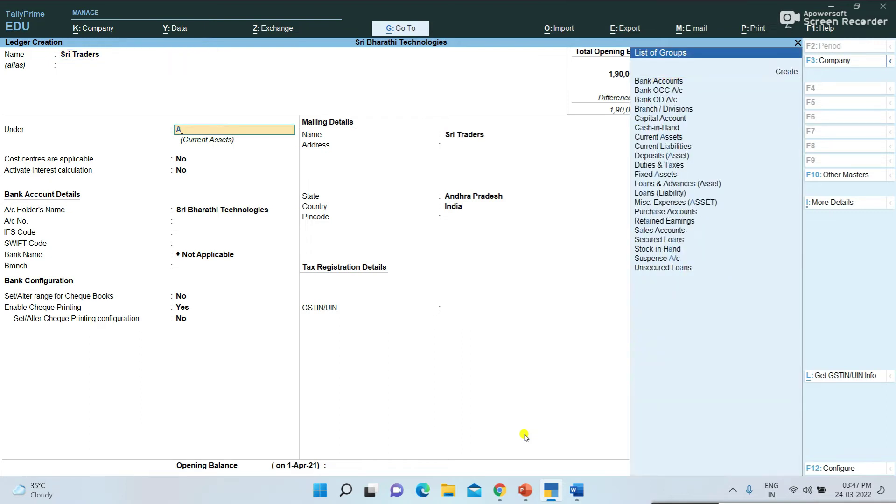
key(BackSpace)
text(S)
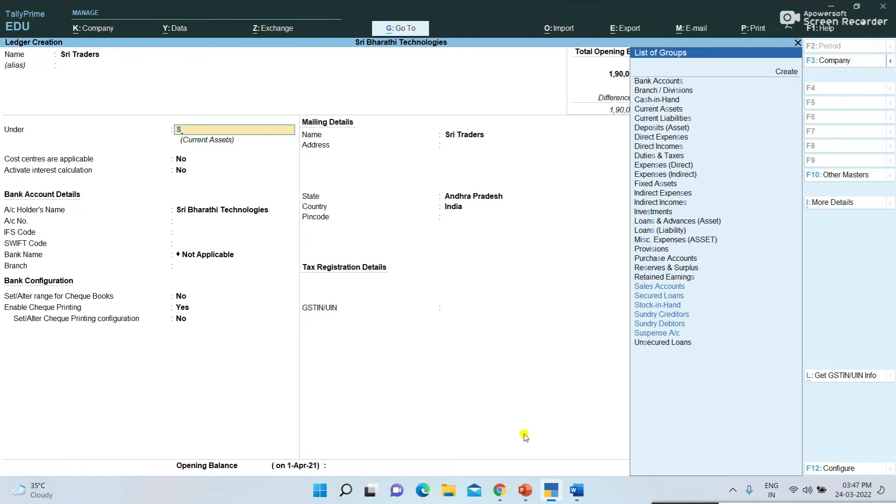
key(Down)
key(Down)
key(Down)
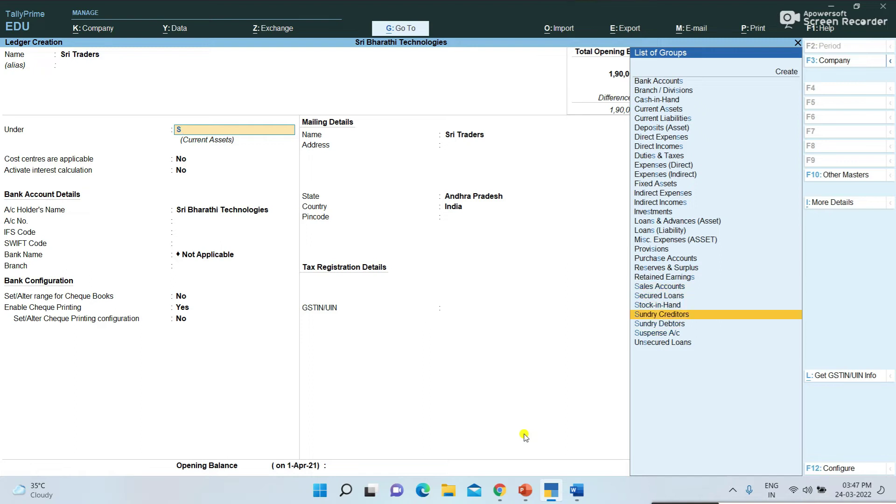
key(Return)
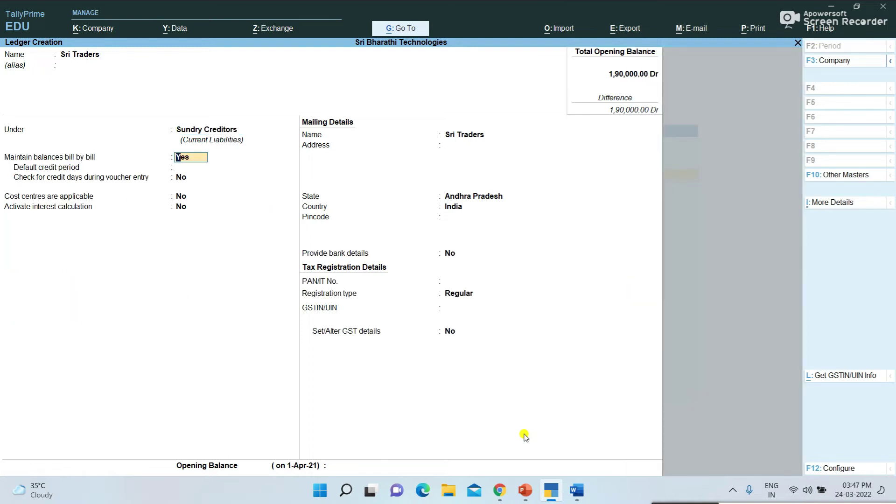
- Keep bill-by-bill balances set to Yes and save the Sri Traders ledger
key(Return)
key(ctrl)
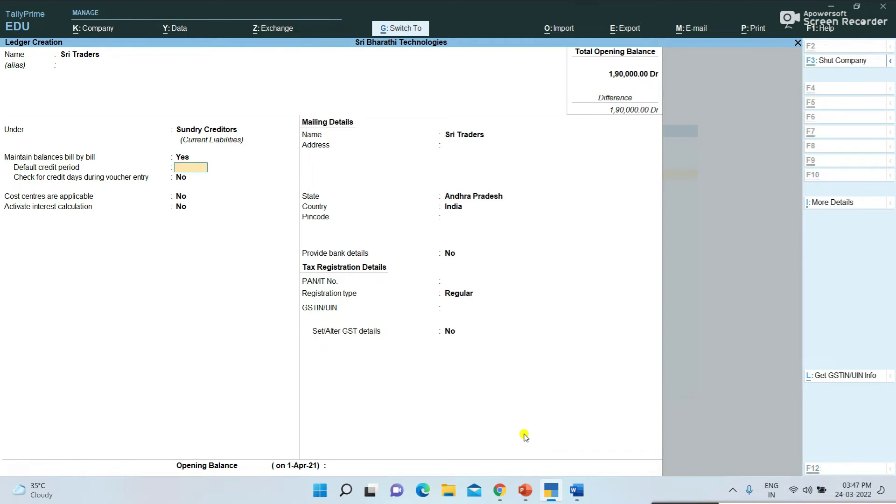
key(ctrl+a)
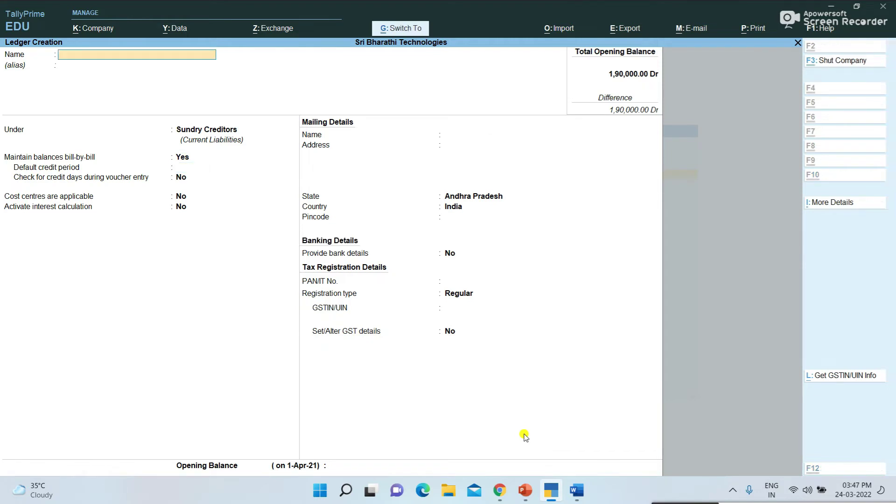
- Check the rent, stationary, advertisement and wages payment entries in Word and return to ledger creation in TallyPrime
key(alt+Tab)
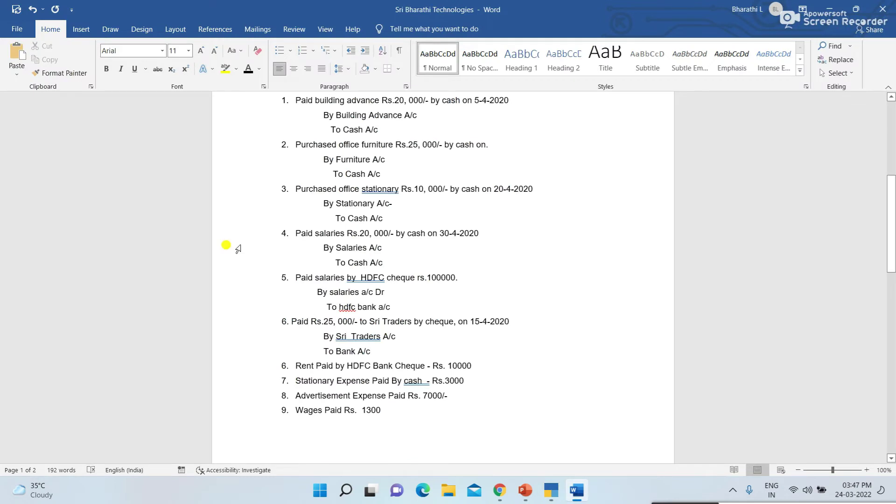
scroll(370, 374, down, 3)
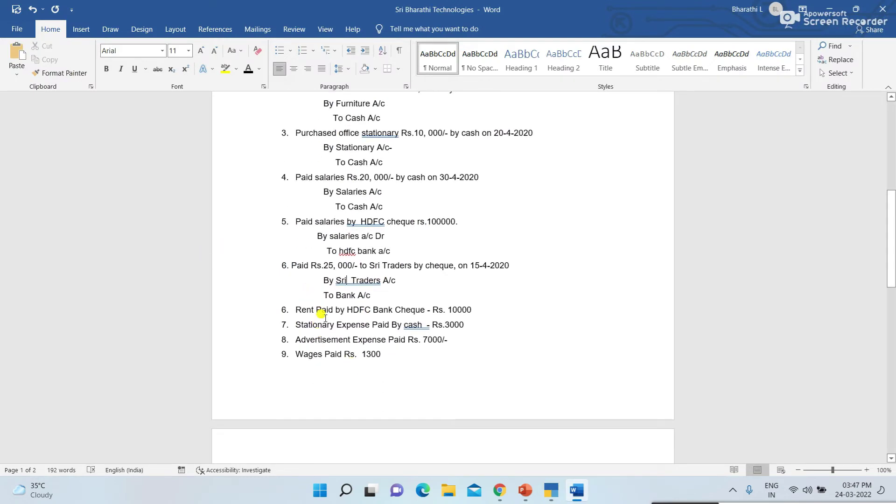
key(alt+Tab)
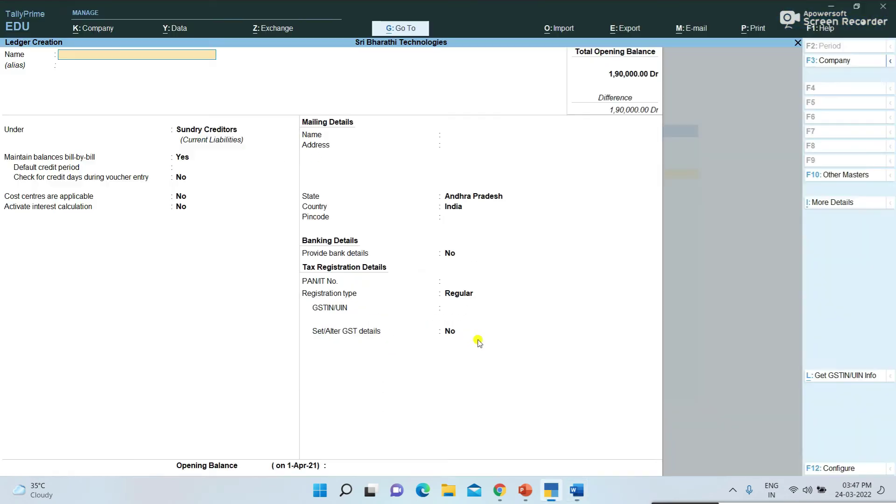
- Leave ledger creation and open the existing Rent ledger for alteration
key(Escape)
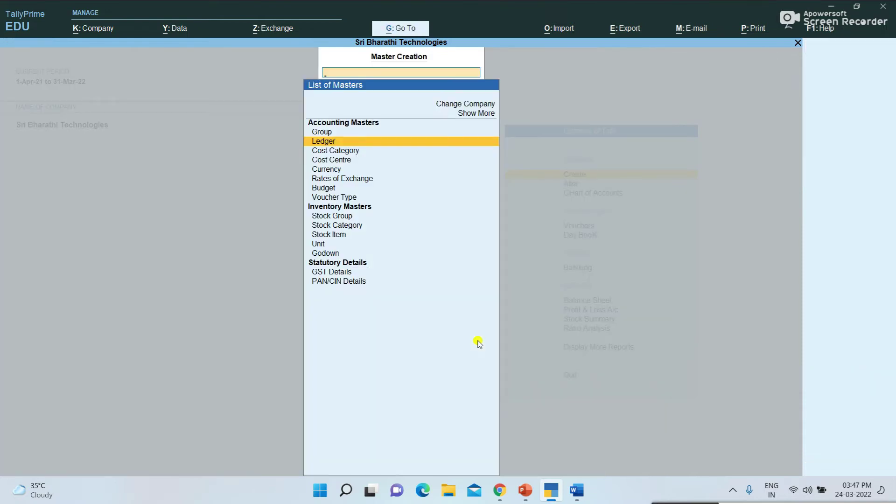
key(Escape)
key(Down)
key(Return)
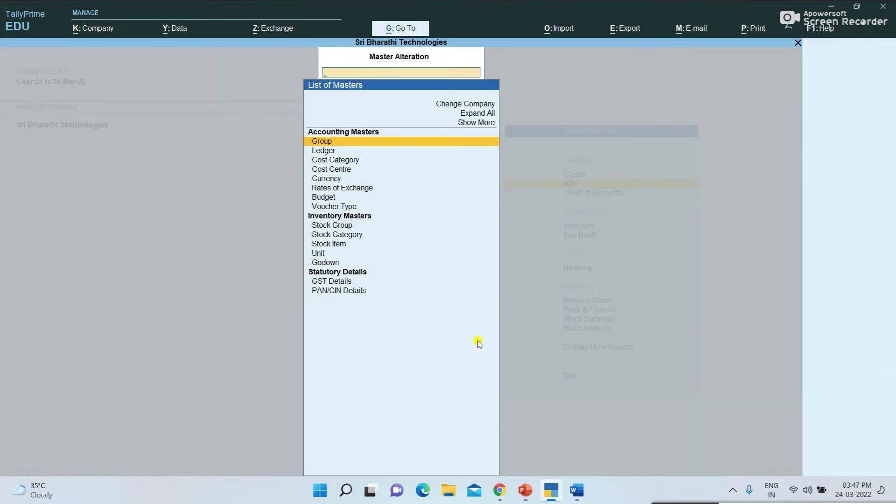
key(Down)
key(Return)
text(Te)
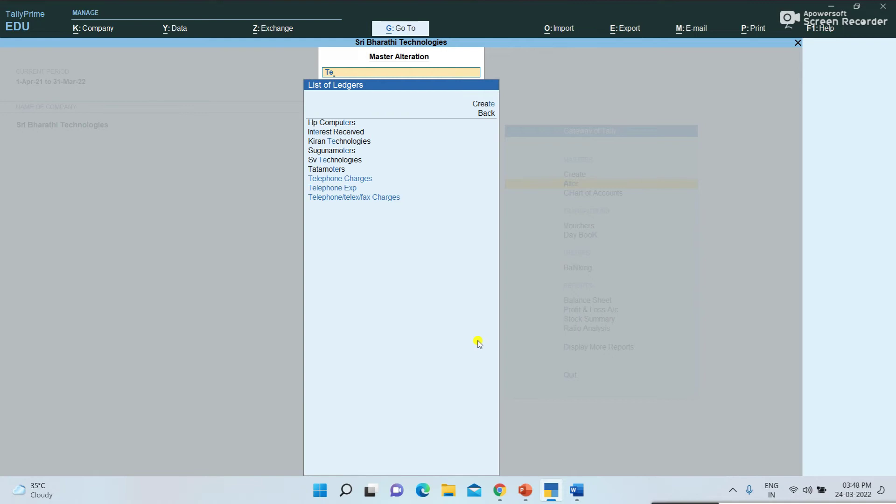
key(BackSpace)
key(BackSpace)
text(Re)
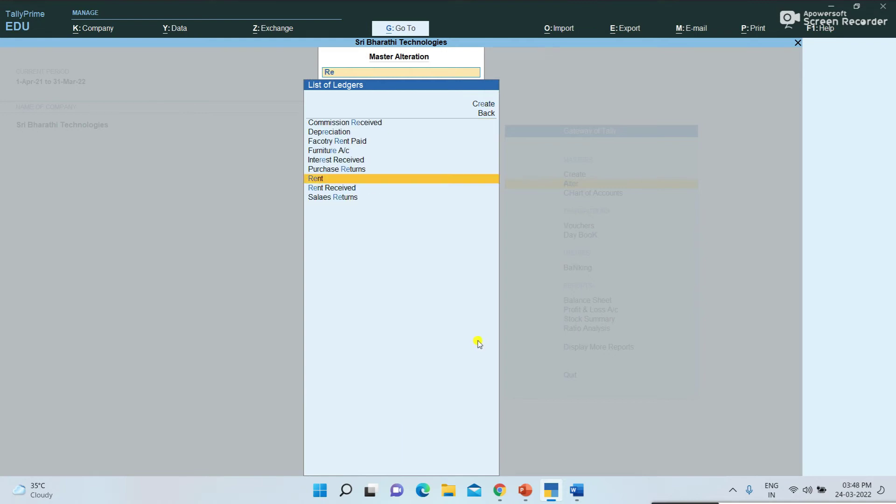
key(Return)
- Review the Rent ledger's group and keep cost centres applicable at No, and save the ledger
key(Return)
key(Return)
key(Return)
key(Return)
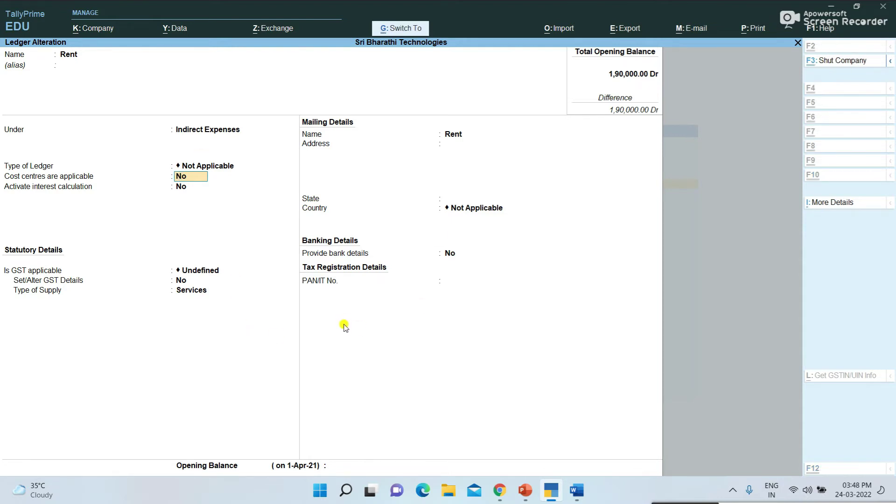
key(ctrl+a)
key(Down)
key(Return)
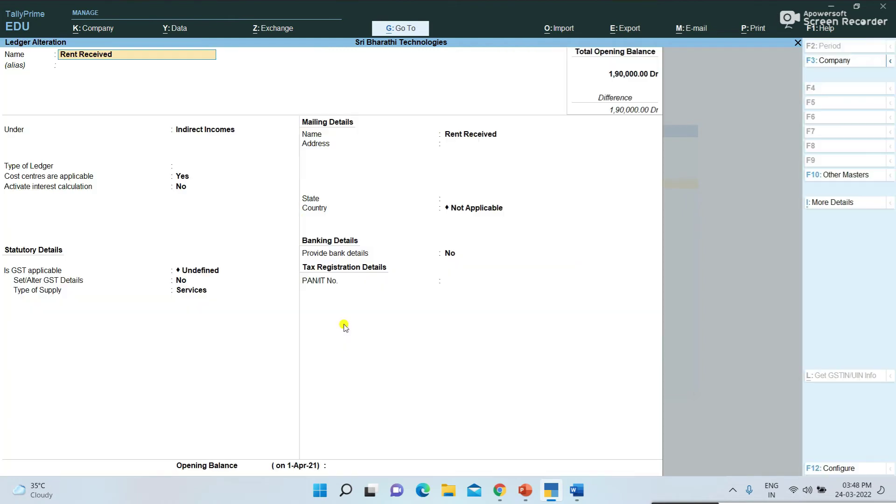
key(BackSpace)
key(Escape)
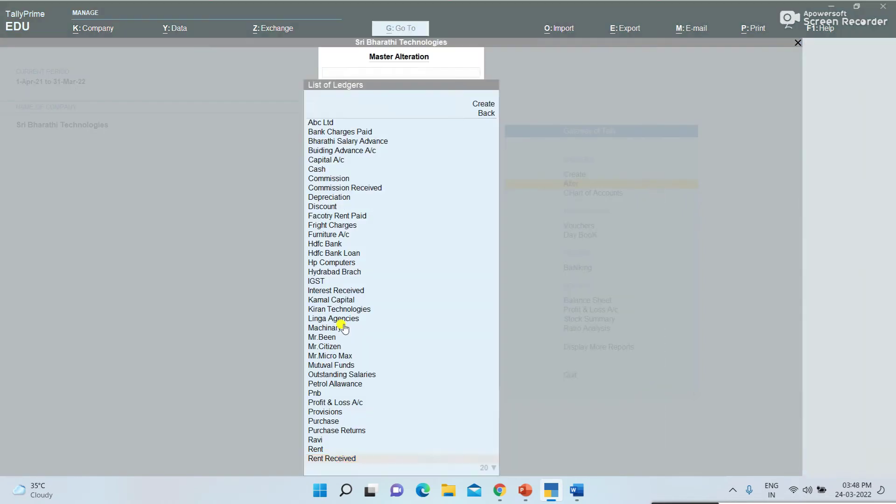
- Search the ledger list for an advertisement ledger and check the remaining payment entries in the Word document
key(alt+Tab)
key(alt+Tab)
key(alt+Tab)
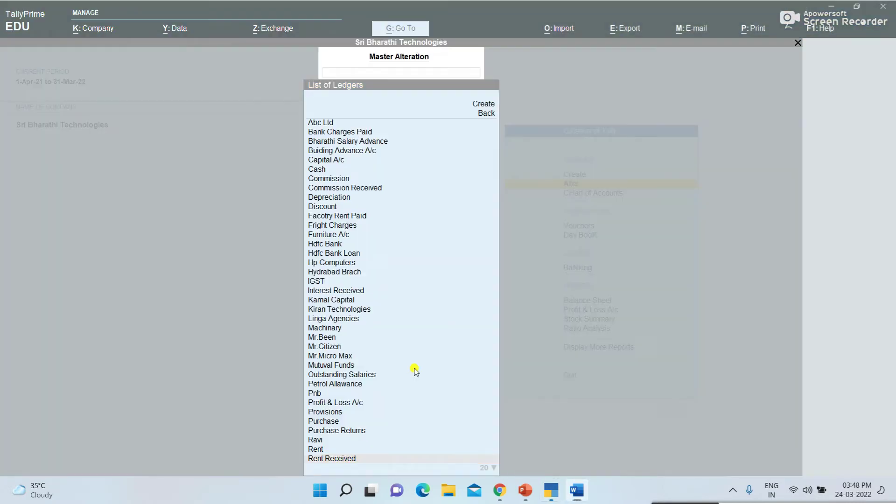
key(alt+Tab)
text(A)
key(alt+Tab)
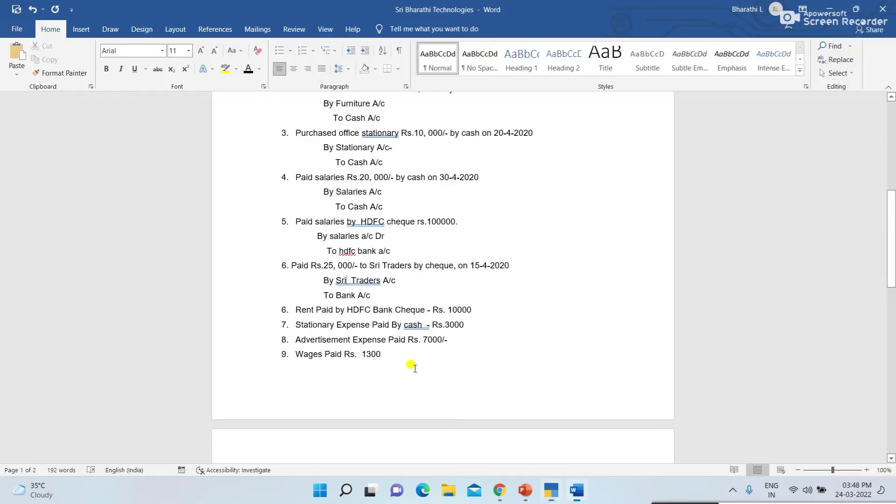
scroll(413, 367, down, 3)
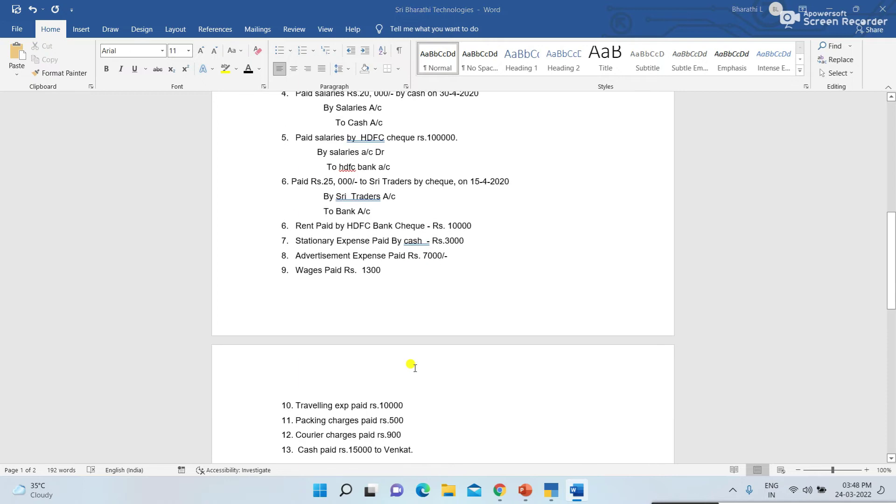
- Switch to TallyPrime and open the Wages Paid ledger for alteration
key(alt+Tab)
text(w)
key(BackSpace)
key(BackSpace)
text(W)
key(Return)
- Set cost centres applicable to No in the Wages Paid ledger and save it
key(Return)
key(Return)
key(Return)
key(Return)
text(no)
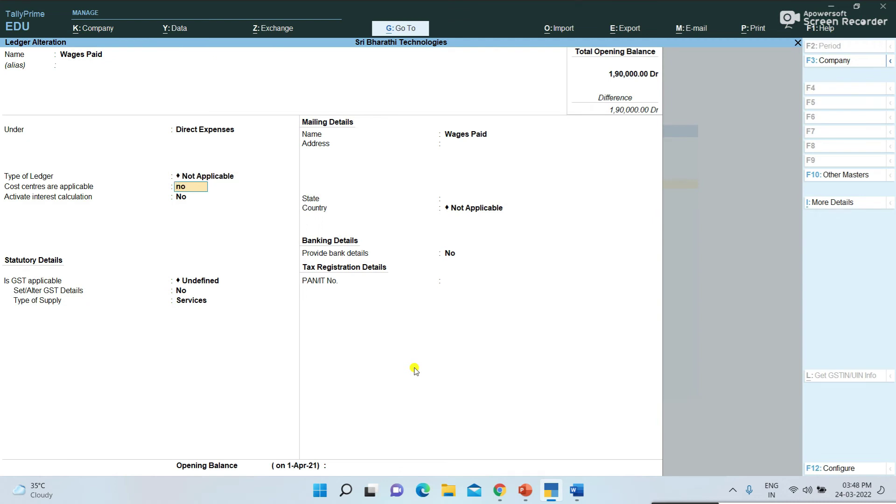
key(Return)
key(ctrl+a)
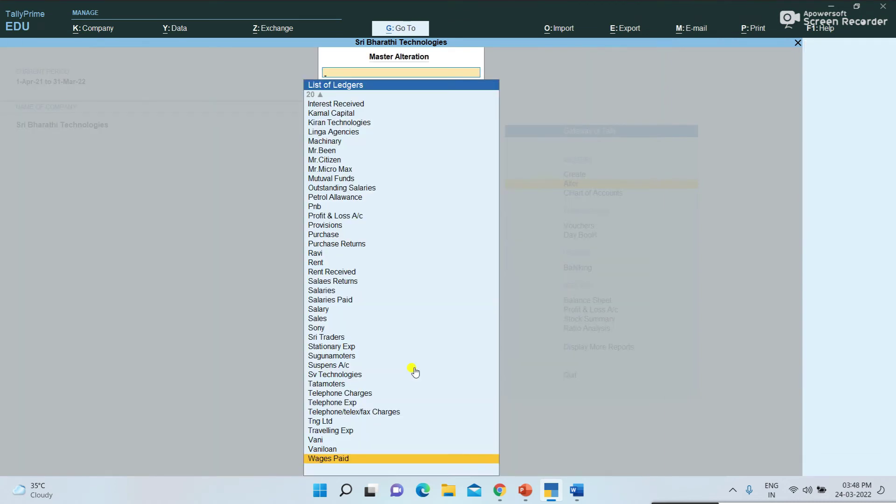
- Reopen the Wages Paid ledger to verify its settings and save it again
key(Return)
key(Return)
key(Return)
key(Return)
key(ctrl+a)
- Check the travelling expense entry in Word and open the Travelling Exp ledger for alteration in TallyPrime
key(alt+Tab)
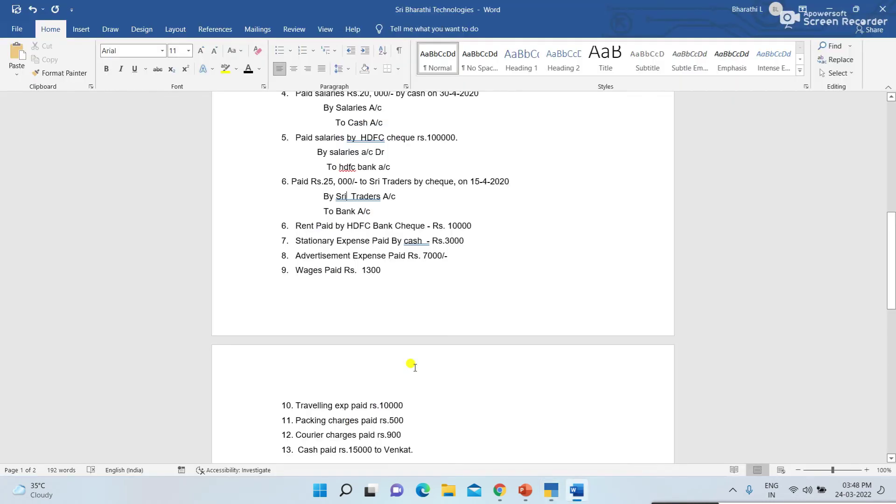
scroll(411, 366, down, 5)
key(alt+Tab)
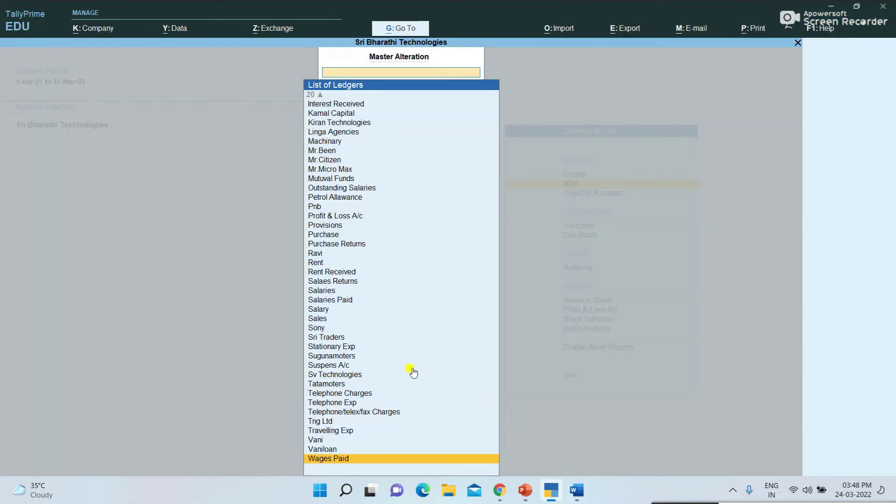
text(T)
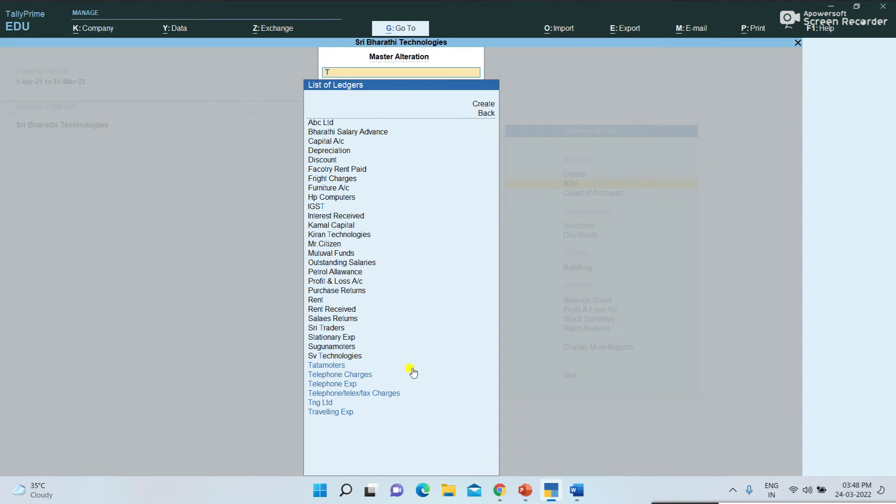
key(Down)
key(Down)
key(Down)
key(Down)
key(Down)
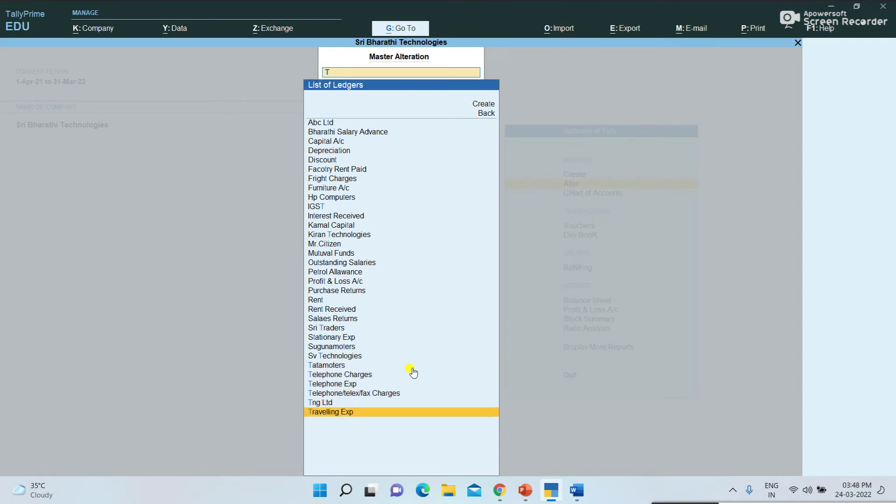
key(Return)
- Set cost centres applicable to No in the Travelling Exp ledger and save it
key(Return)
key(Return)
key(Return)
key(Return)
text(no)
key(Return)
key(Return)
key(Return)
key(Return)
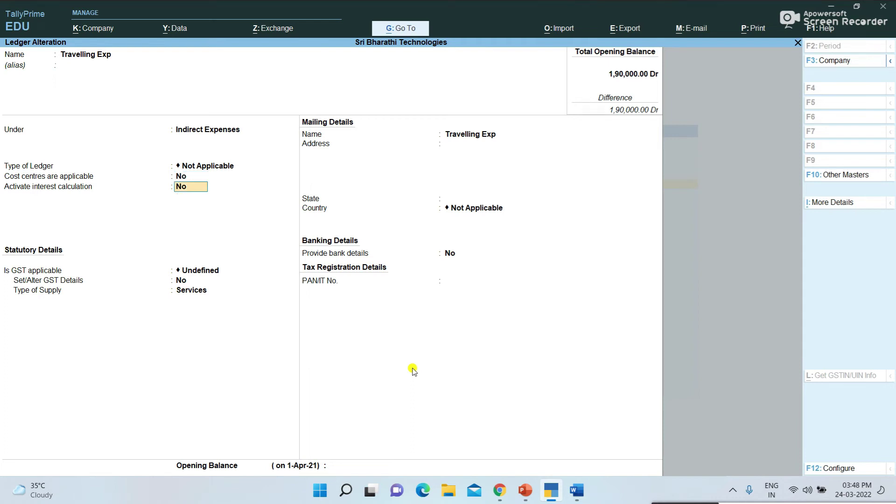
key(ctrl+a)
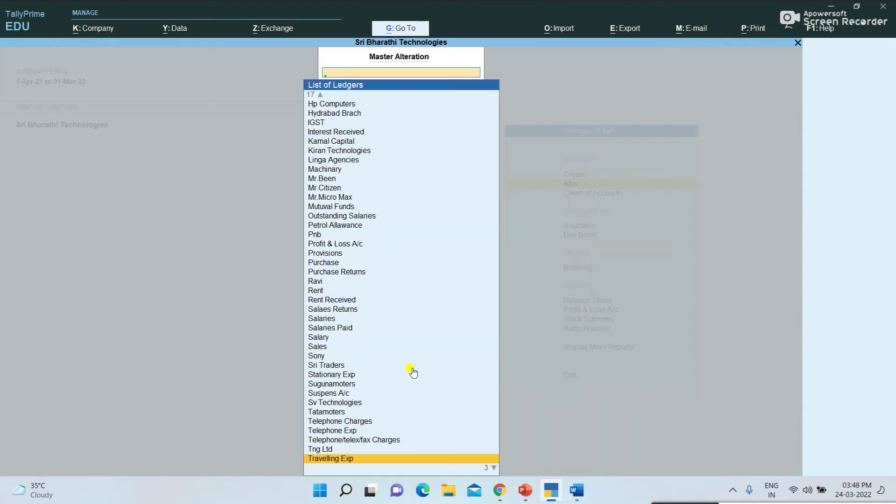
- Check the packing charges entry in Word and search the TallyPrime ledger list for a matching ledger
key(alt+Tab)
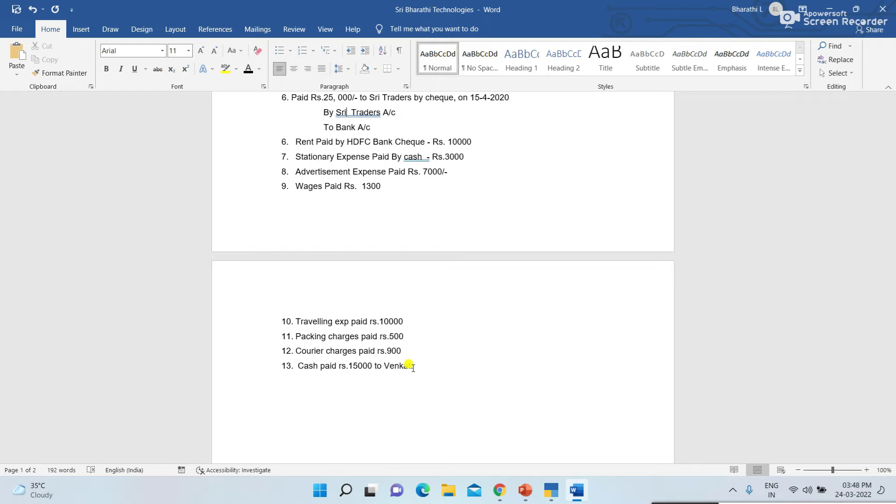
key(alt+Tab)
text(Pa)
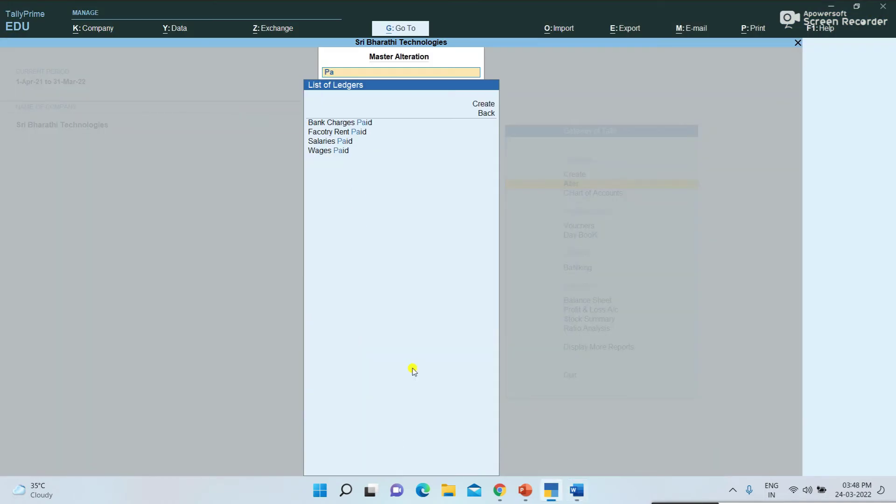
key(BackSpace)
key(BackSpace)
- Check the courier charges entry in Word and search the TallyPrime ledger list for a matching ledger
key(alt+Tab)
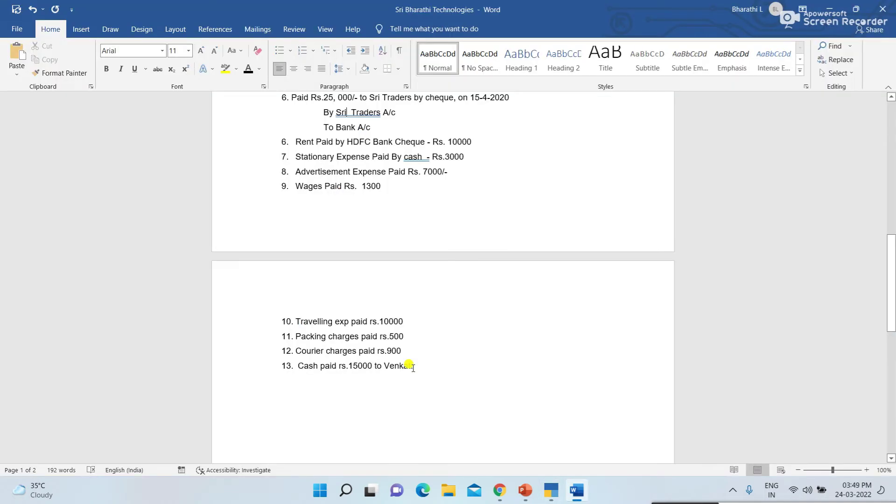
key(alt+Tab)
text(Co)
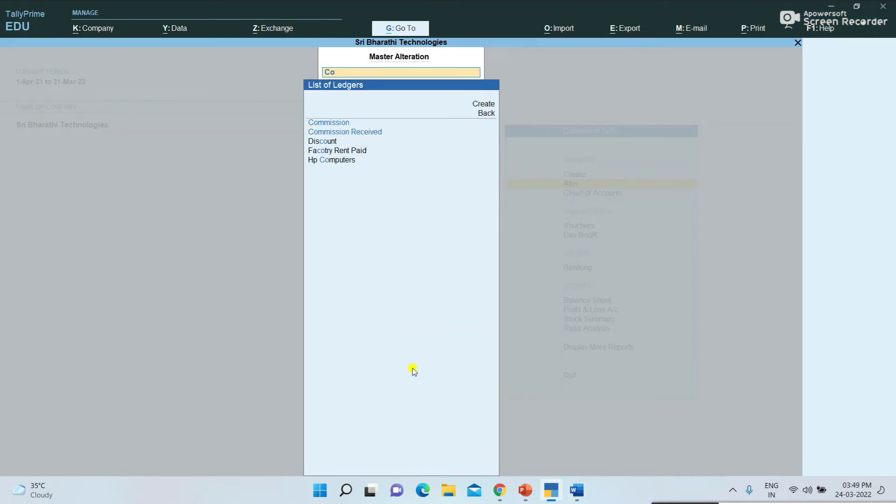
key(BackSpace)
key(BackSpace)
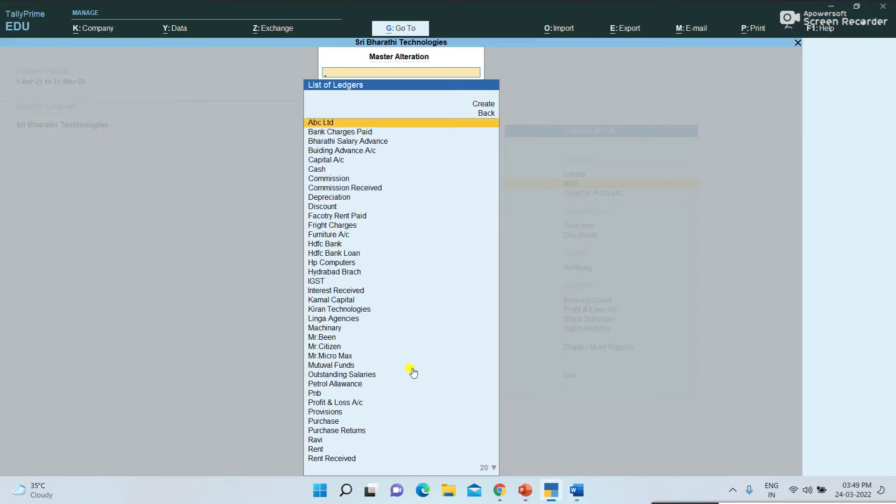
- Check the recipient of the Rs.15000 cash payment in Word and search the TallyPrime ledgers for that party
key(alt+Tab)
key(alt+Tab)
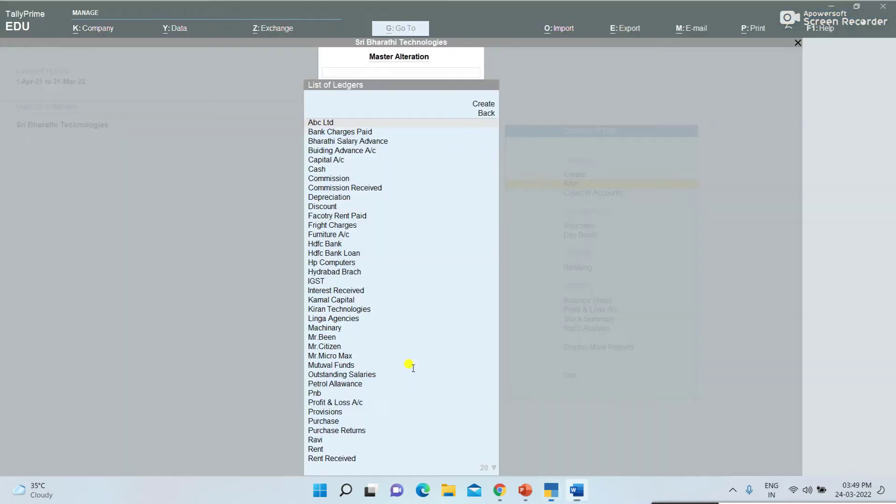
text(Ve)
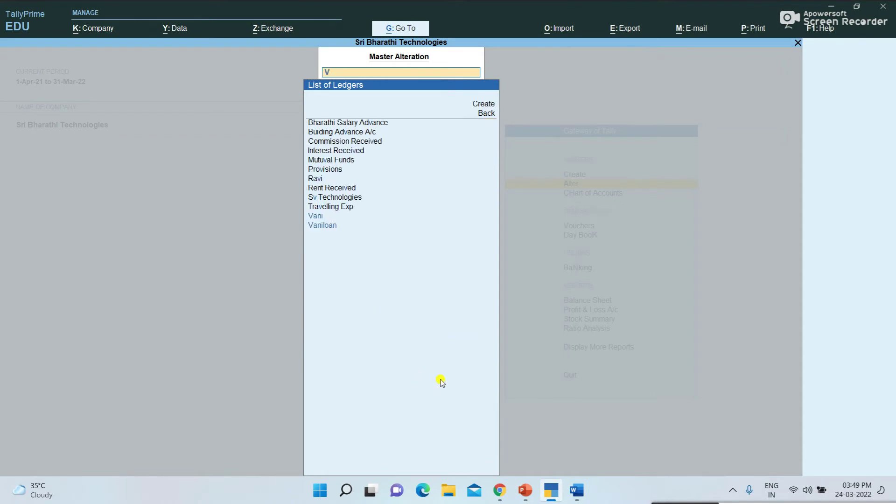
key(BackSpace)
key(BackSpace)
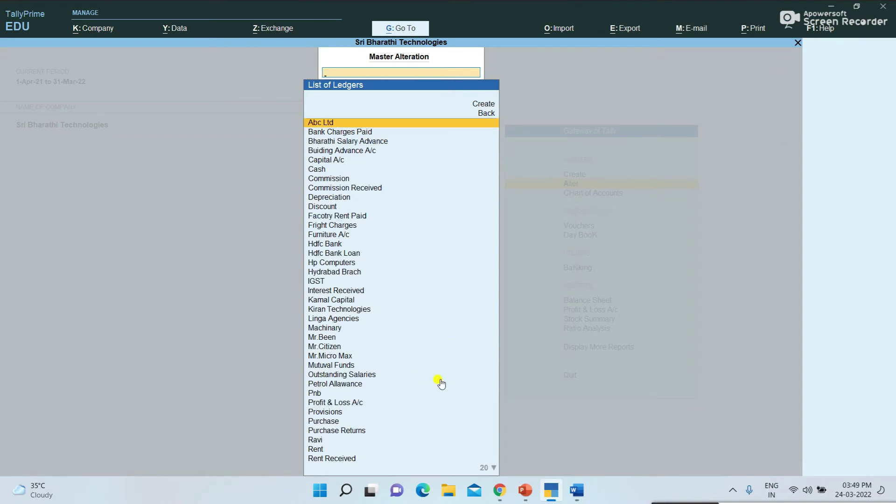
- Leave master alteration and open a blank ledger creation form
key(Escape)
key(Escape)
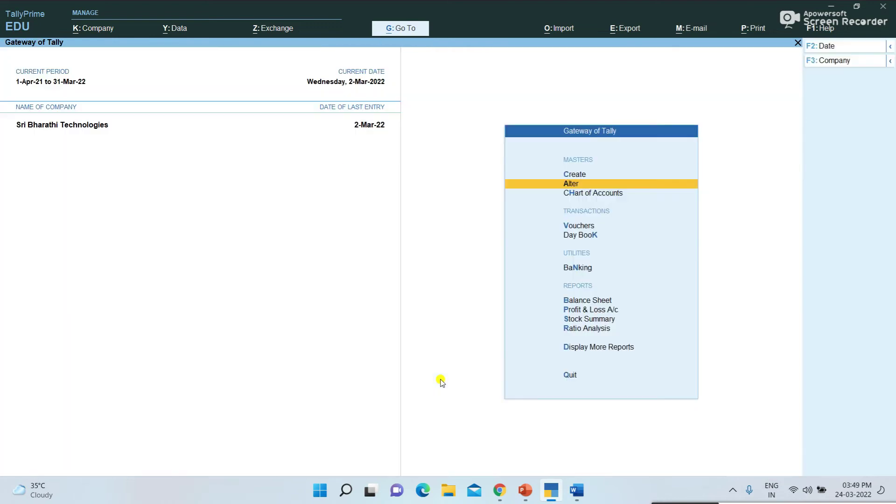
key(Up)
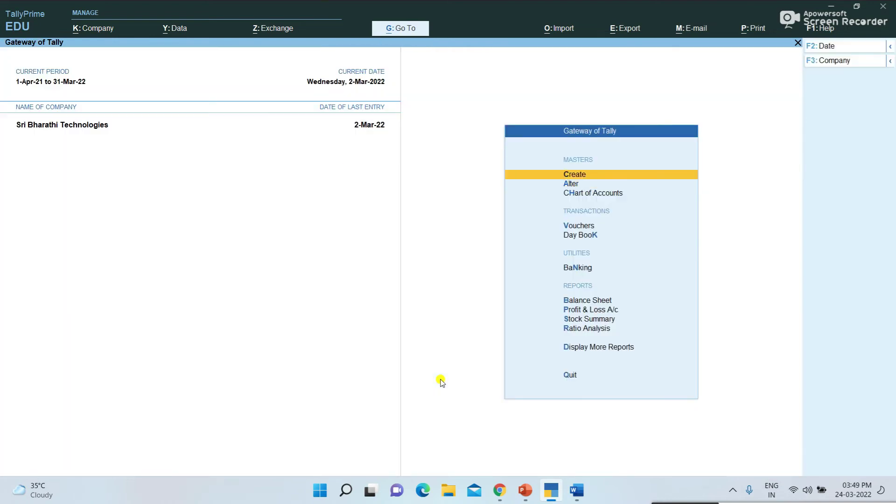
key(Return)
key(Down)
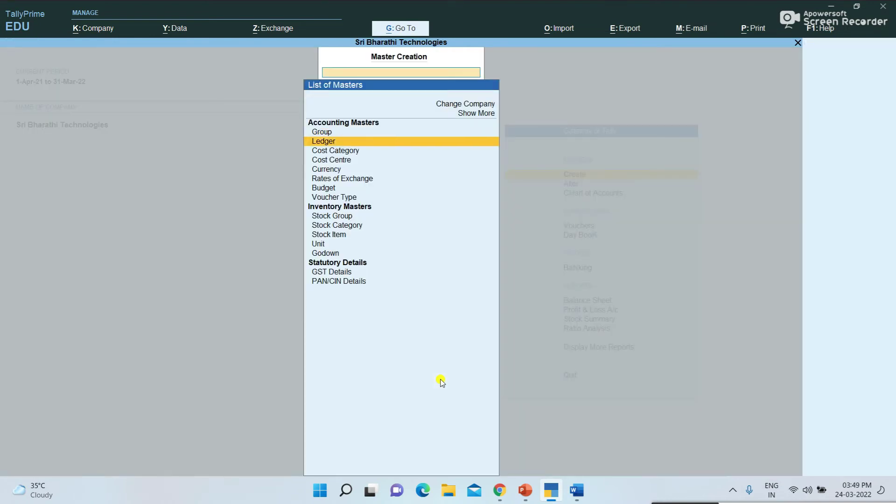
key(Return)
- Create a Courier Charges ledger under Indirect Expenses with cost centres kept at No, and save it
text(Courier Charges)
key(Return)
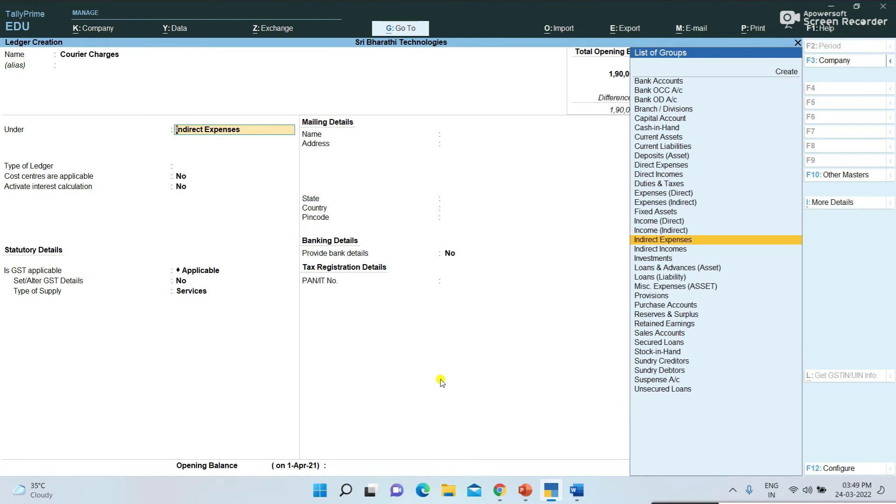
key(Return)
key(Return)
key(Return)
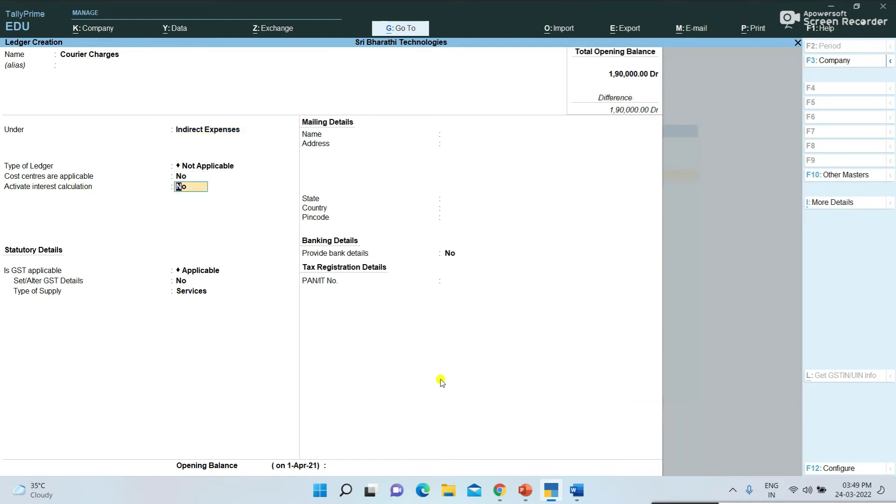
key(ctrl+a)
- Check the packing charges entry in Word, create a Packing Charges ledger under Indirect Expenses in TallyPrime, and return to Word
key(alt+Tab)
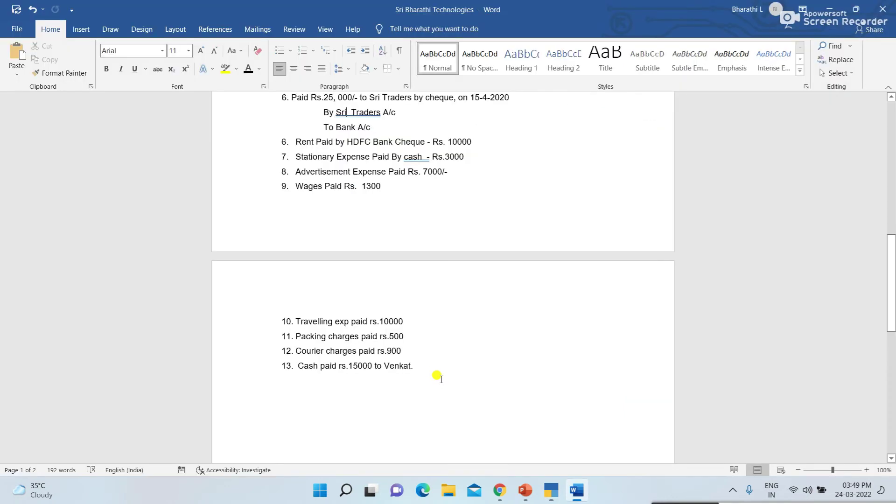
key(alt+Tab)
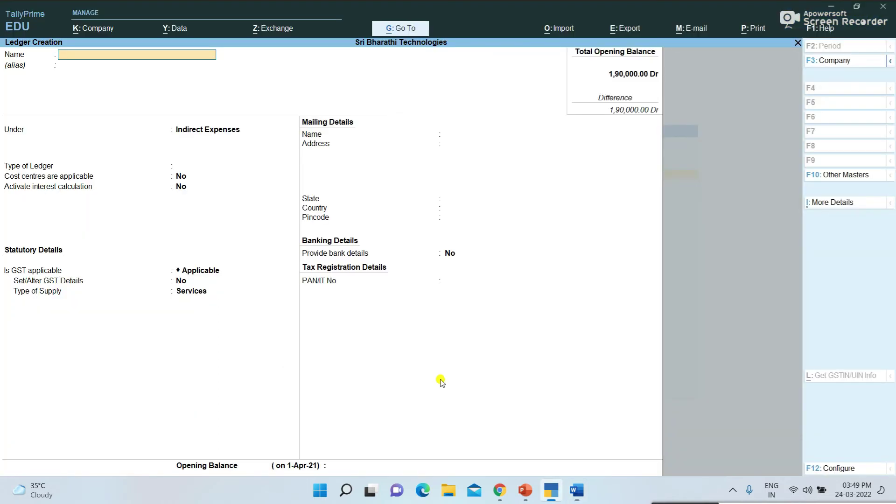
text(Packing Charges)
key(Return)
key(Return)
key(Return)
key(Return)
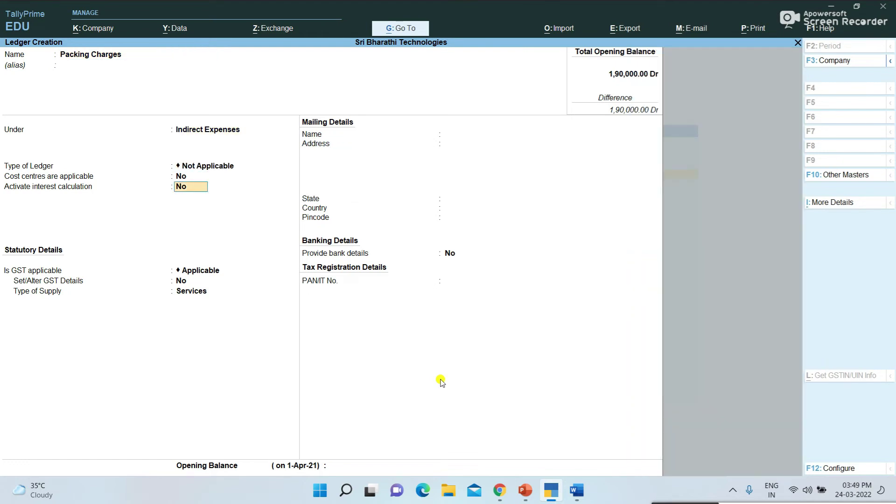
key(ctrl+a)
key(alt+Tab)
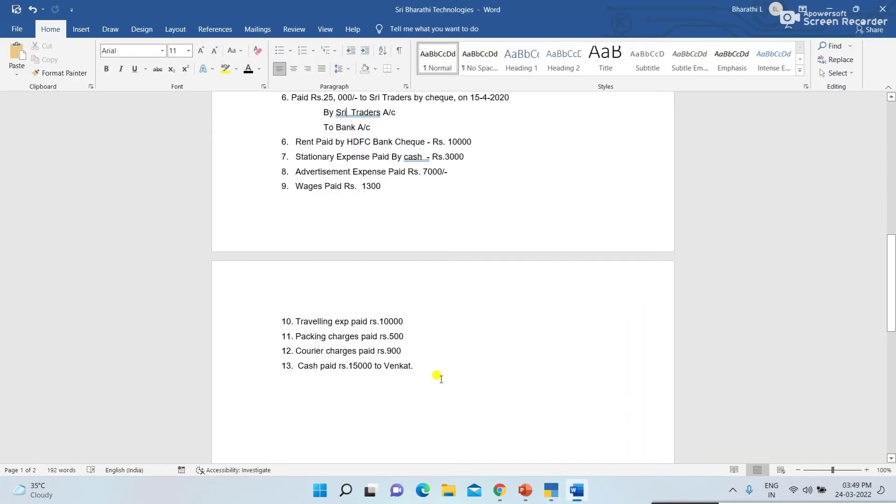
- In TallyPrime, create a ledger for the Rs.15000 cash payment's recipient under Sundry Creditors with bill-by-bill balances, and save it
key(alt+Tab)
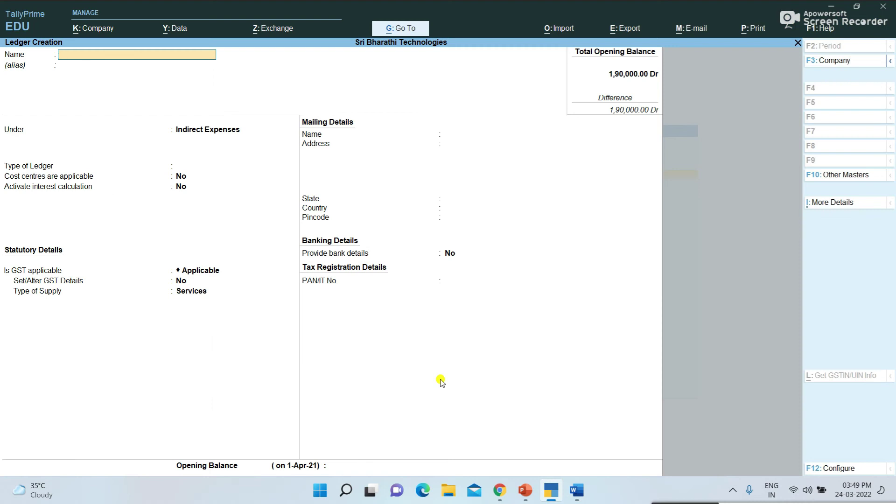
text(Venkat)
key(Return)
text(S)
key(Down)
key(Down)
key(Down)
key(Return)
key(Return)
key(Return)
key(Return)
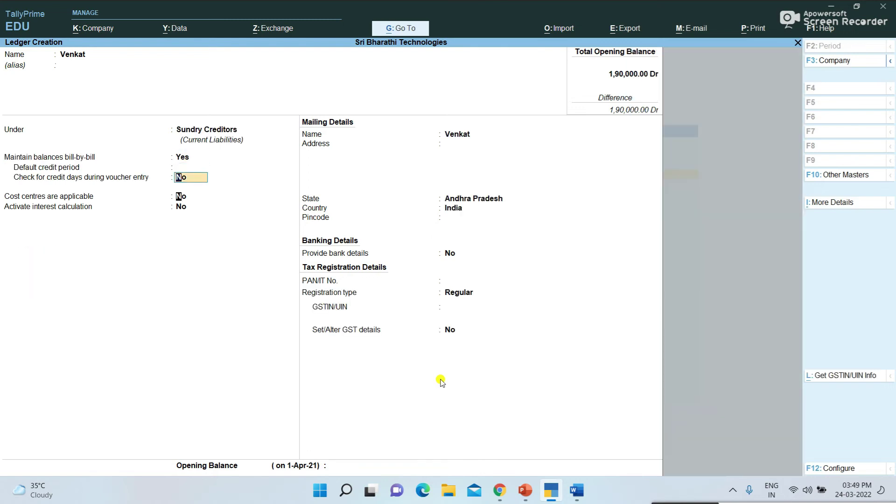
key(ctrl+a)
- Review the payment entries in Word, then leave ledger creation in TallyPrime and return to the Gateway of Tally
key(alt+Tab)
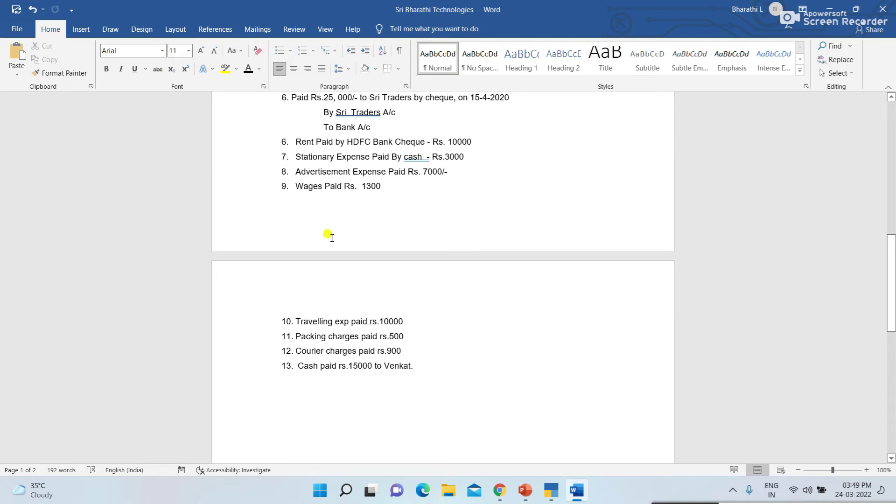
scroll(332, 238, up, 1)
scroll(332, 236, up, 3)
key(alt+Tab)
key(Escape)
key(y)
key(Escape)
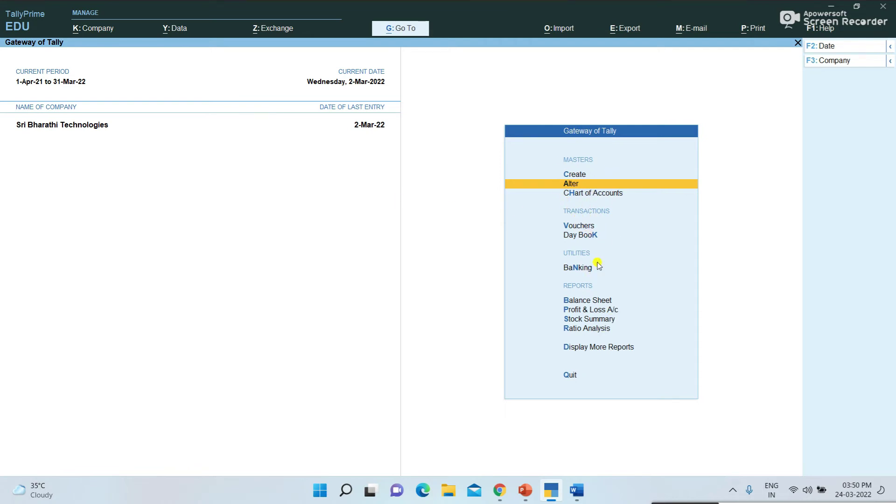
- Open a new payment voucher and set its voucher date to 1-3-2022
click(586, 227)
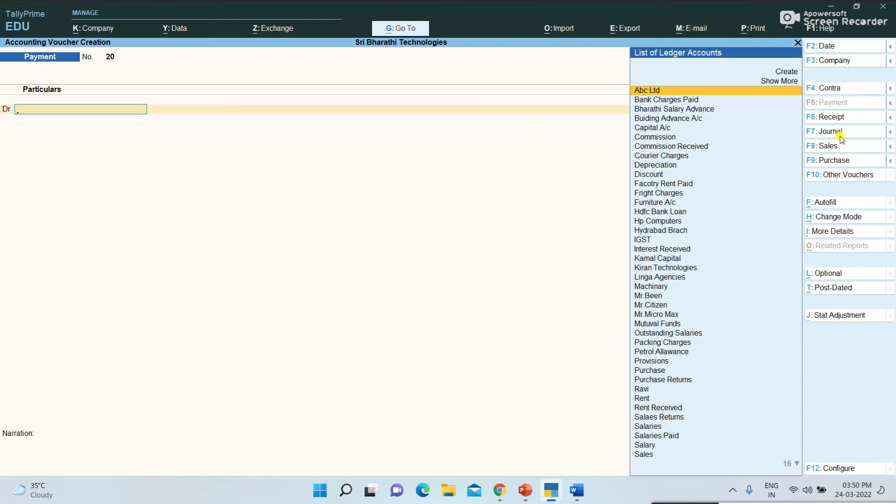
click(829, 88)
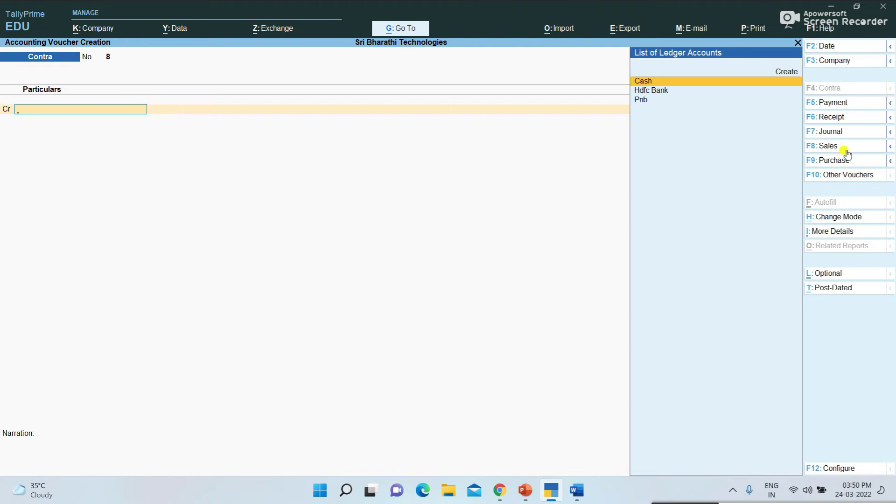
click(826, 107)
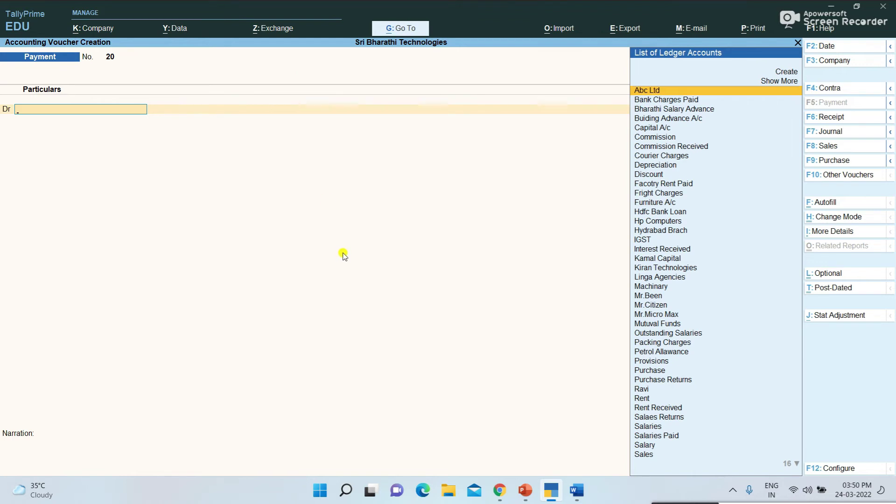
click(868, 47)
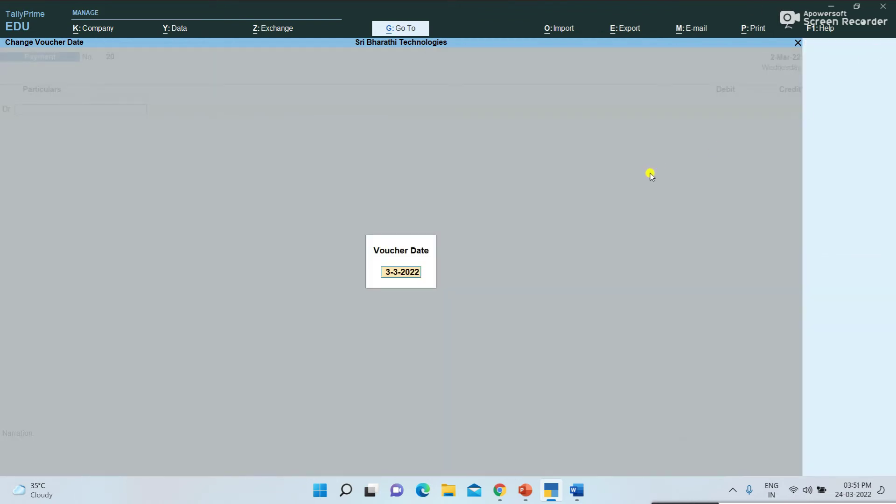
text(1-3-2022)
key(Return)
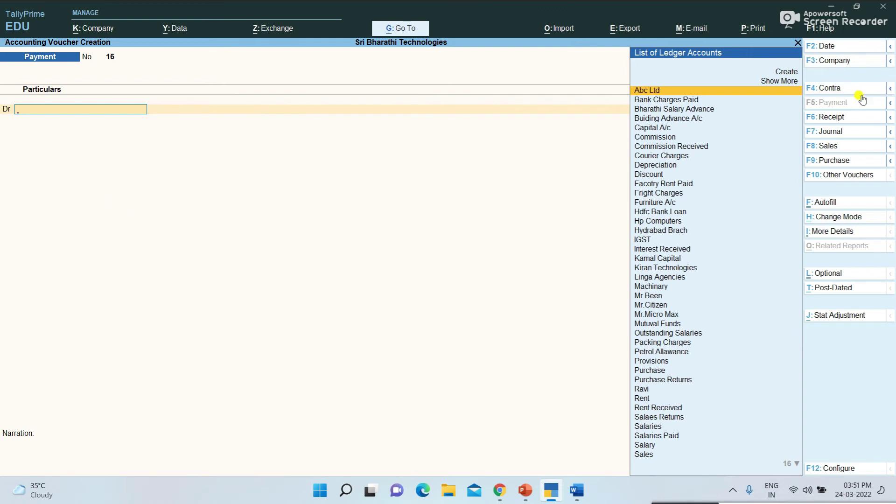
click(792, 73)
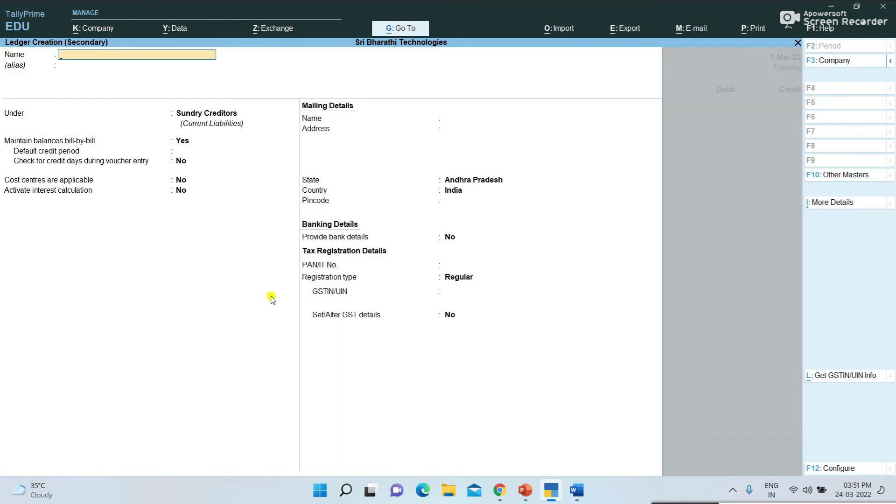
key(Escape)
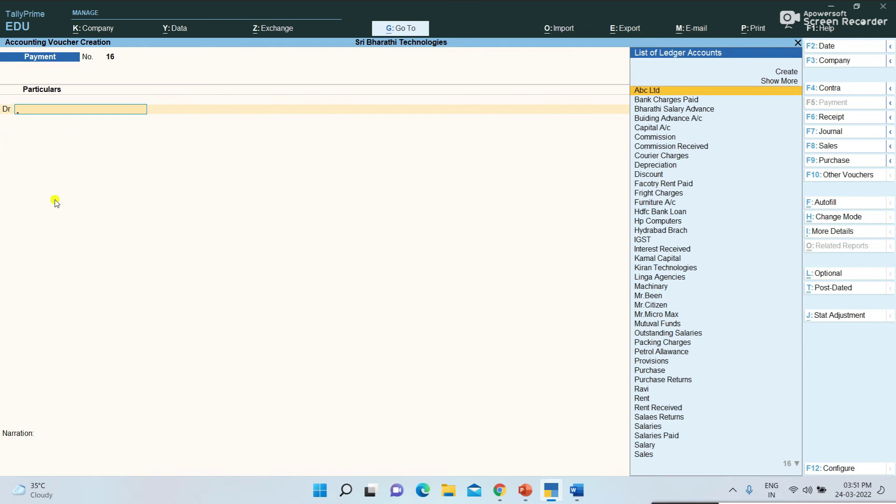
- Check the cash payment entry 13 in the Word list and return to the payment voucher in TallyPrime
key(alt+Tab)
scroll(217, 190, down, 10)
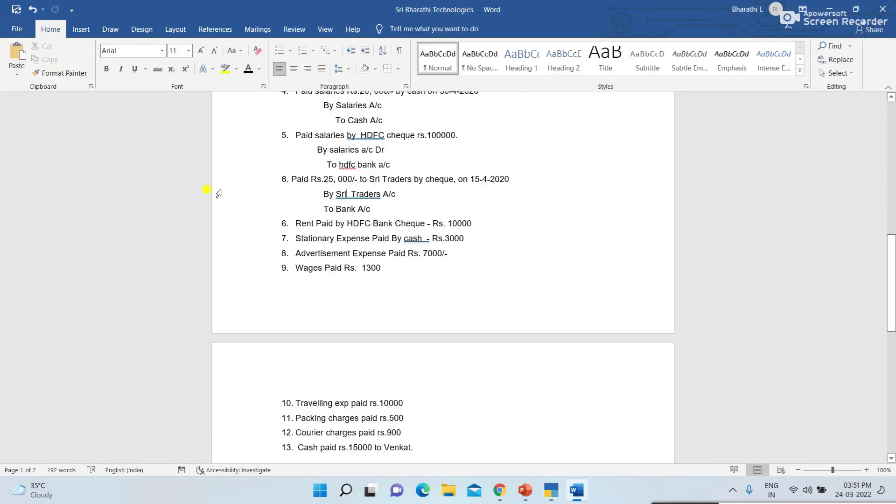
scroll(256, 212, down, 3)
scroll(260, 215, up, 8)
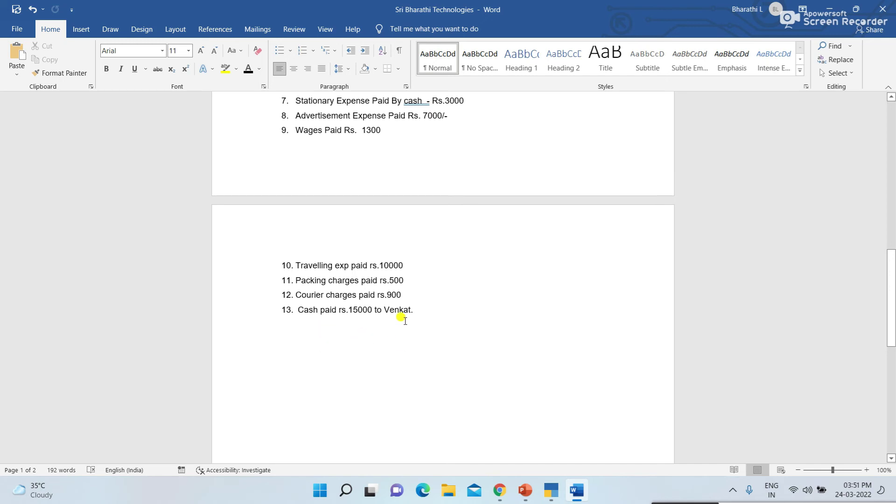
click(423, 317)
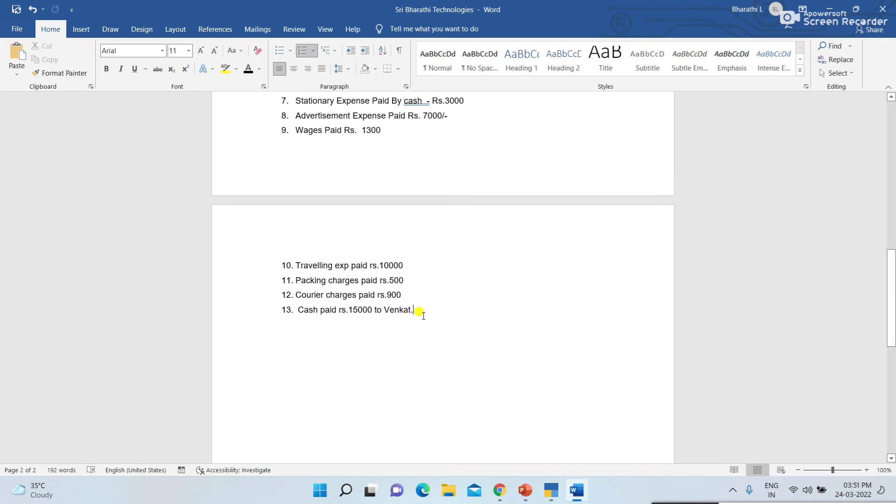
key(alt+Tab)
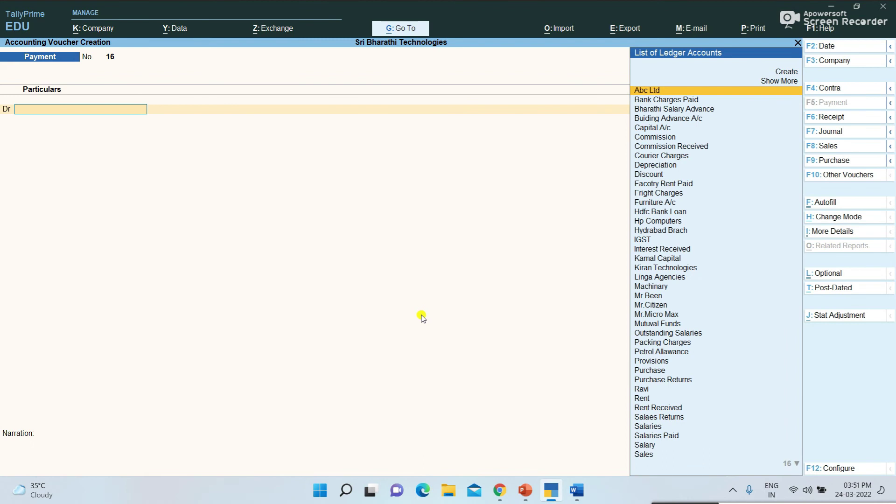
- Debit the cash recipient's ledger with 15,000 as a New Ref, keeping the suggested reference name 16, and close the bill-wise details
text(Ve)
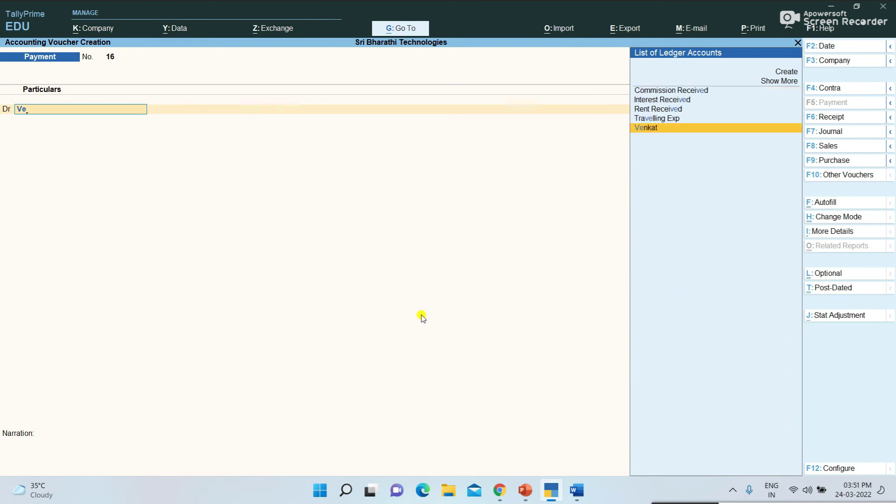
key(Return)
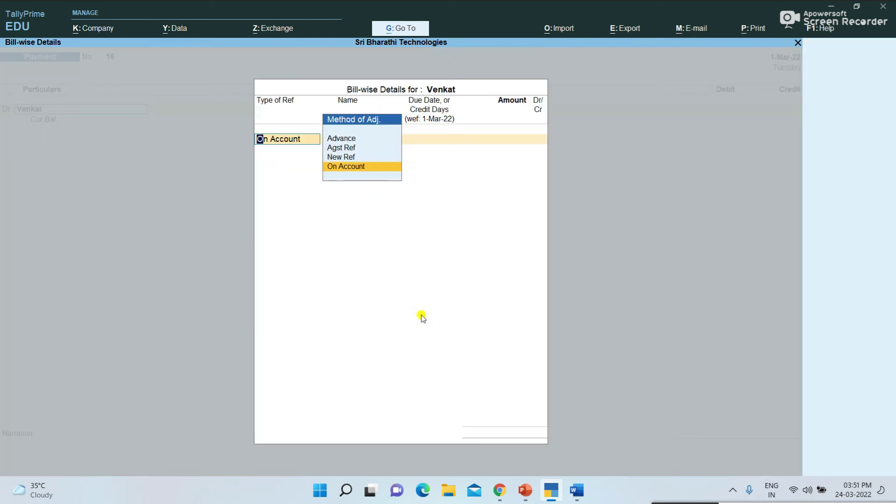
key(Up)
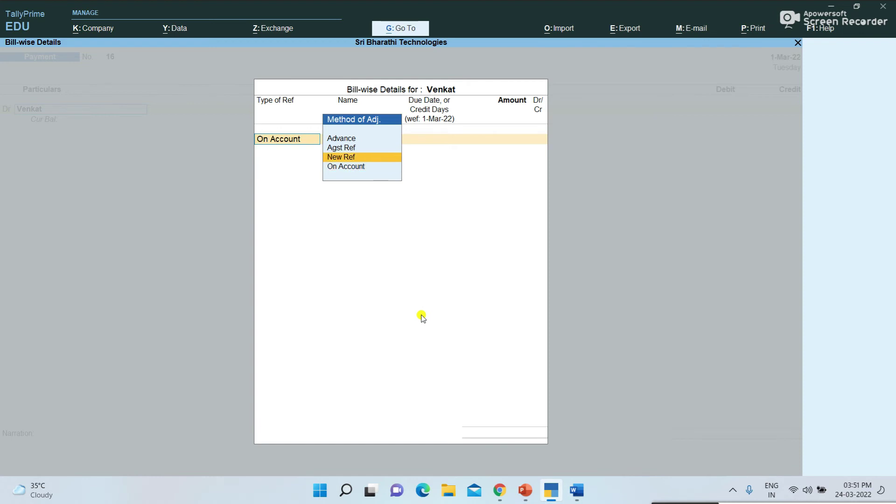
key(Return)
key(Return)
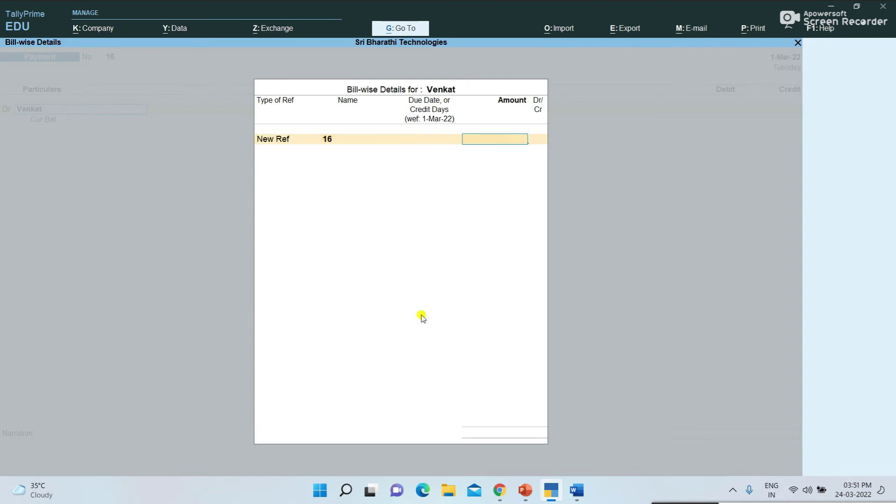
text(15,000)
key(Return)
key(Return)
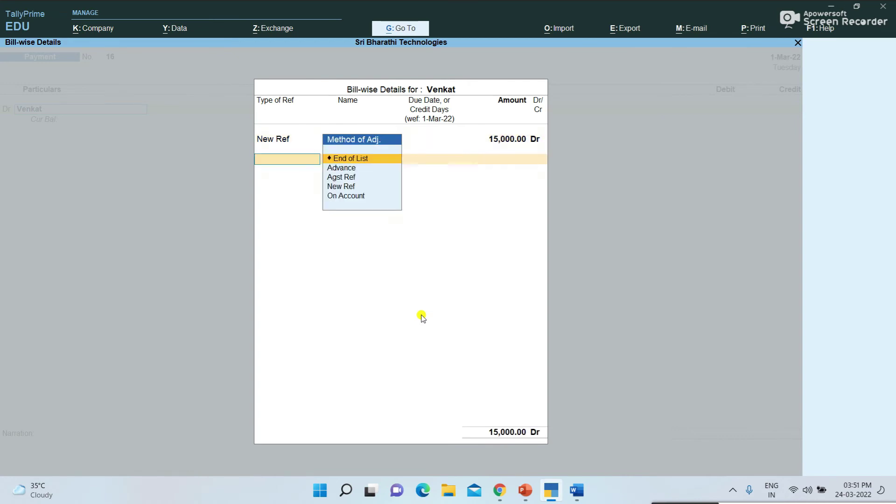
key(Return)
- Credit Cash with 15,000, enter a narration stating that cash was paid to the recipient, and save the payment voucher
text(ca)
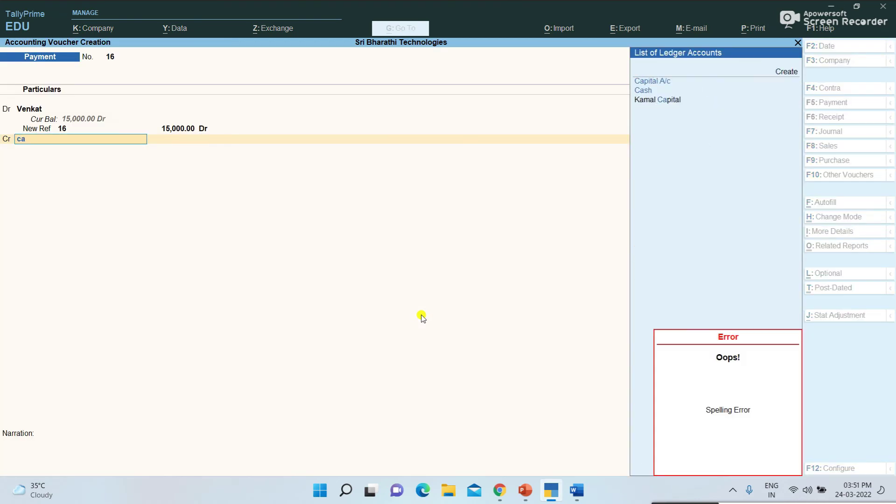
key(Down)
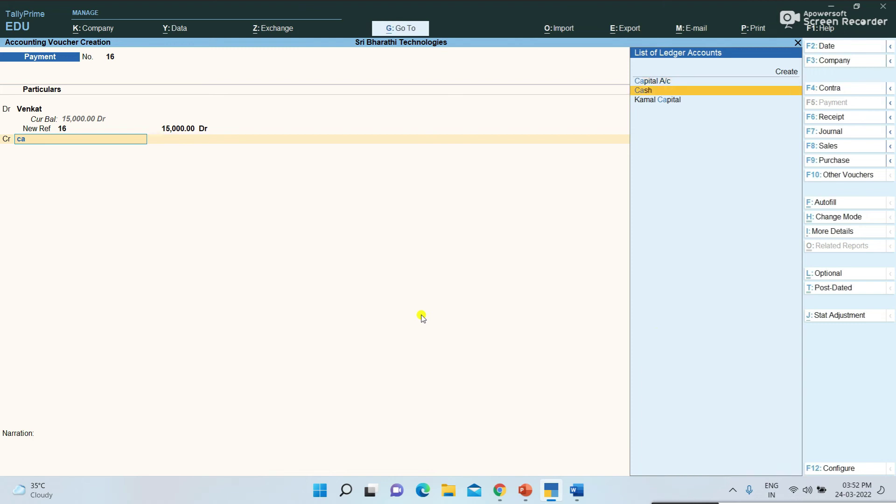
key(Return)
key(Return)
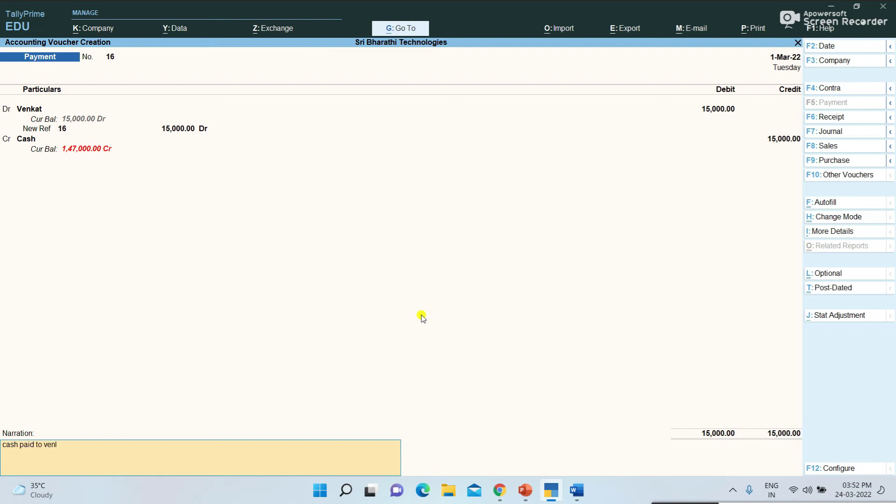
key(Return)
key(Return)
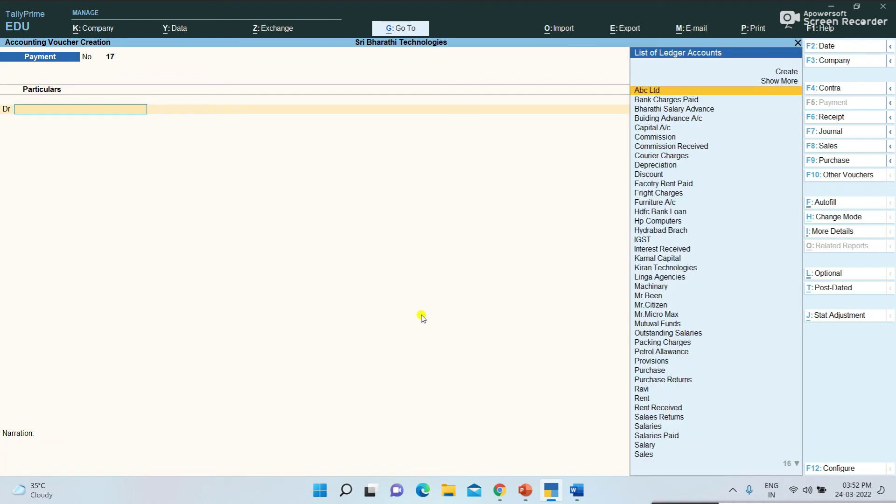
click(839, 120)
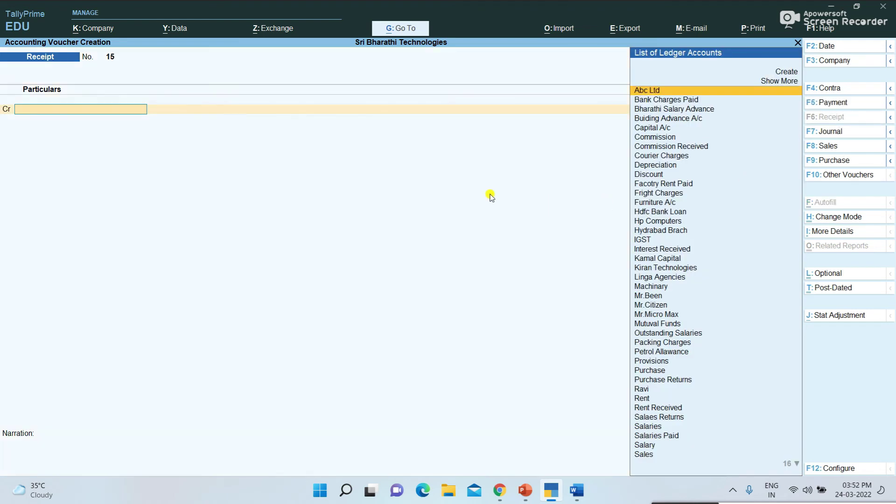
text(Ca)
key(F5)
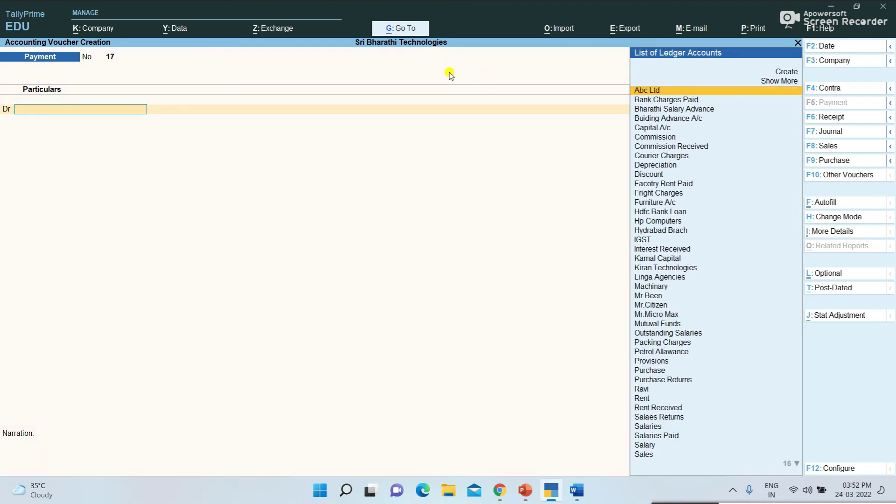
- Check the courier charges entry in Word and debit Courier Charges with 900 in the new TallyPrime payment voucher
key(alt+Tab)
scroll(341, 322, up, 1)
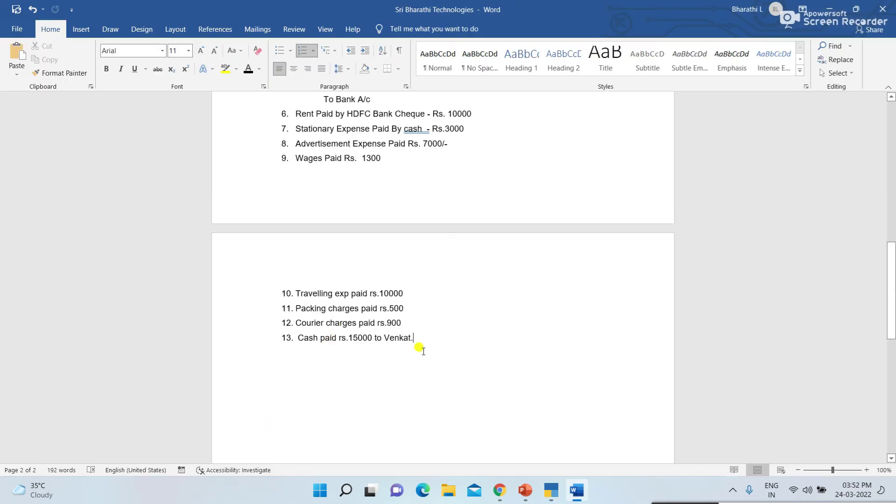
key(alt+Tab)
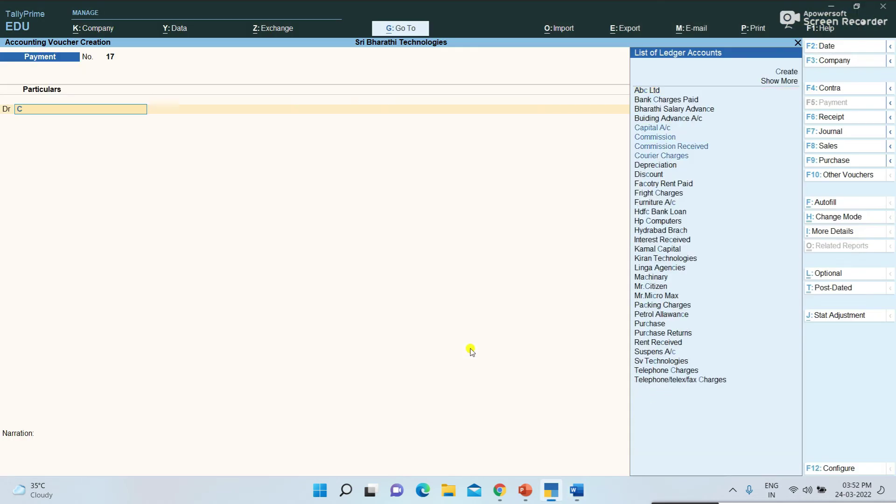
text(Cour)
key(Return)
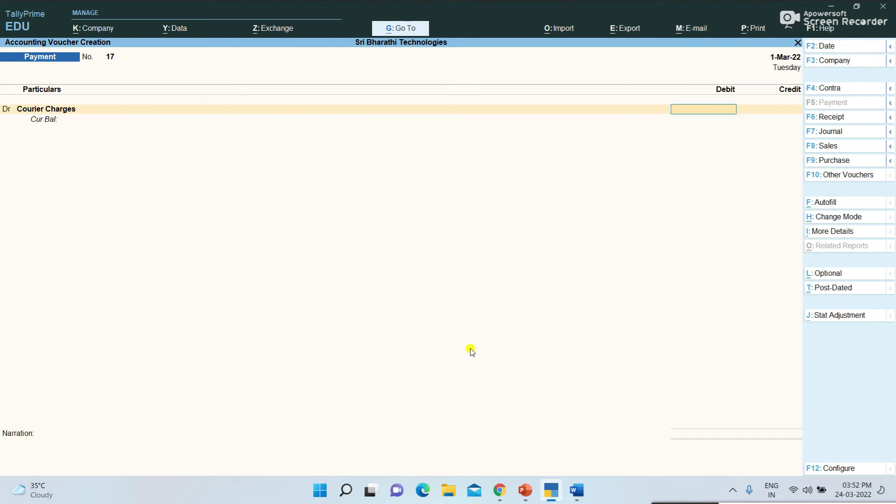
key(alt+Tab)
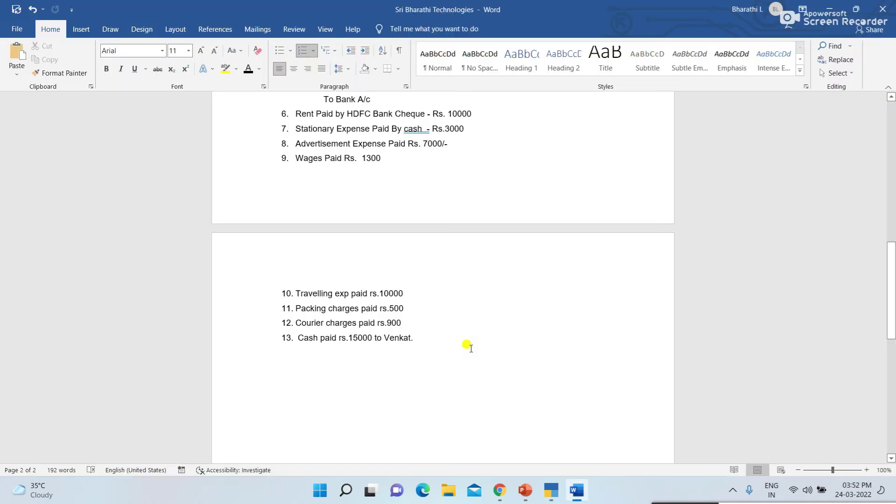
key(alt+Tab)
key(Return)
text(Ca)
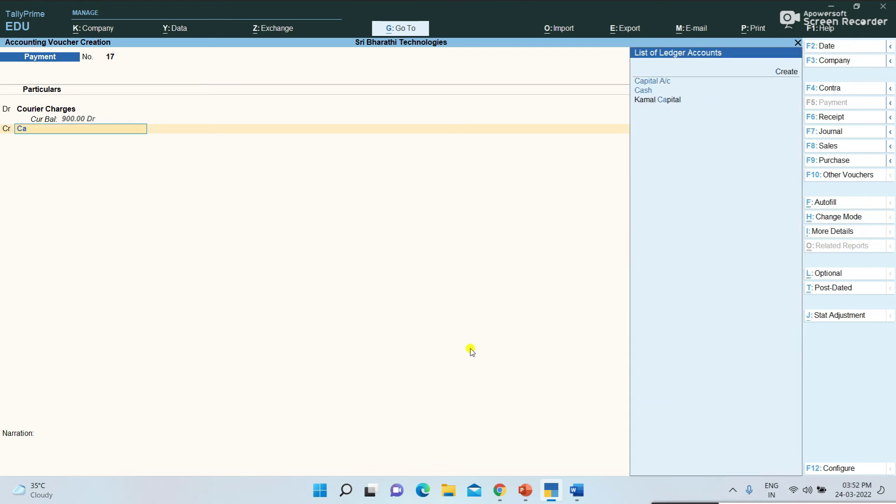
key(Return)
key(Return)
key(Up)
key(Return)
key(Return)
key(Return)
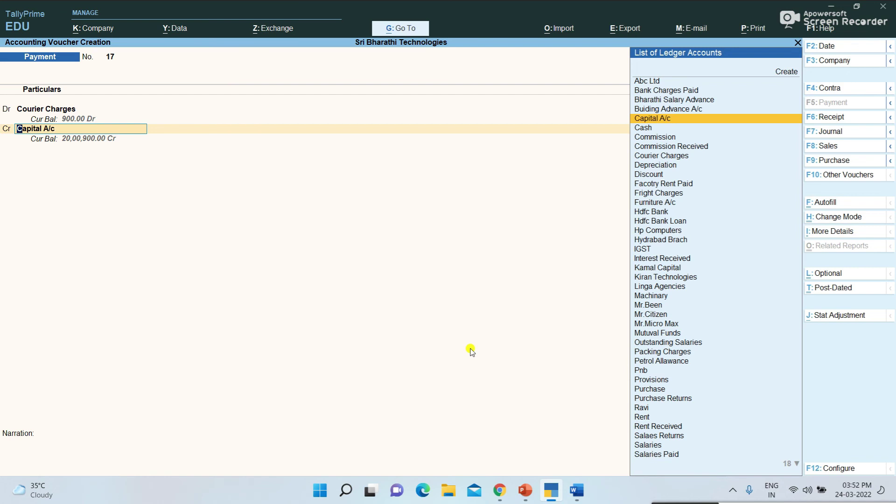
- Credit Cash with 900, leave the narration blank, save the courier charges voucher, and return to the Word list
text(Ca)
key(Down)
key(Return)
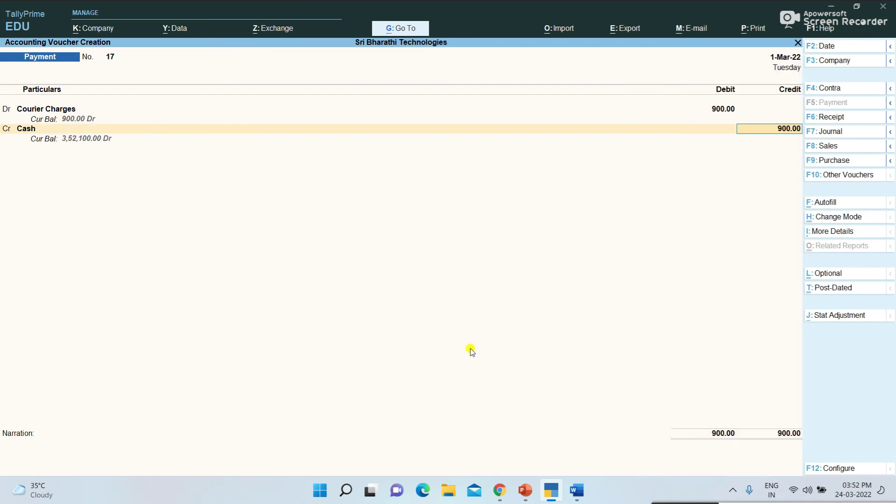
key(Return)
key(Return)
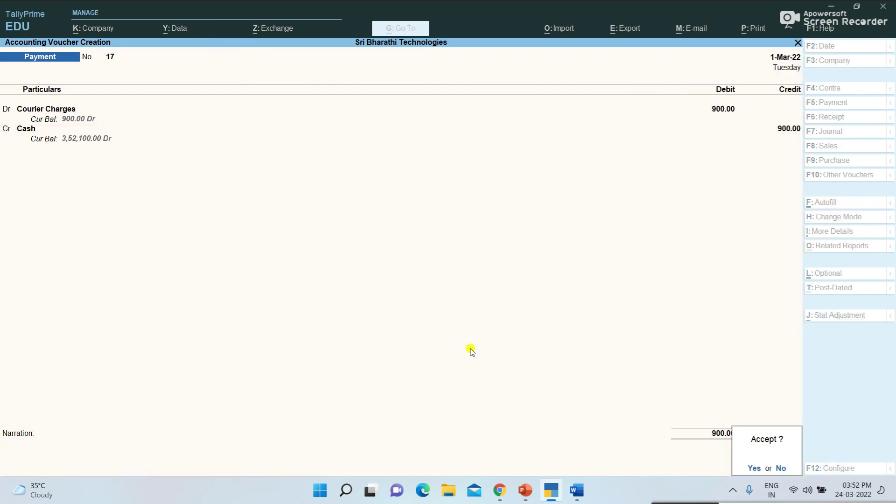
key(Return)
key(alt+Tab)
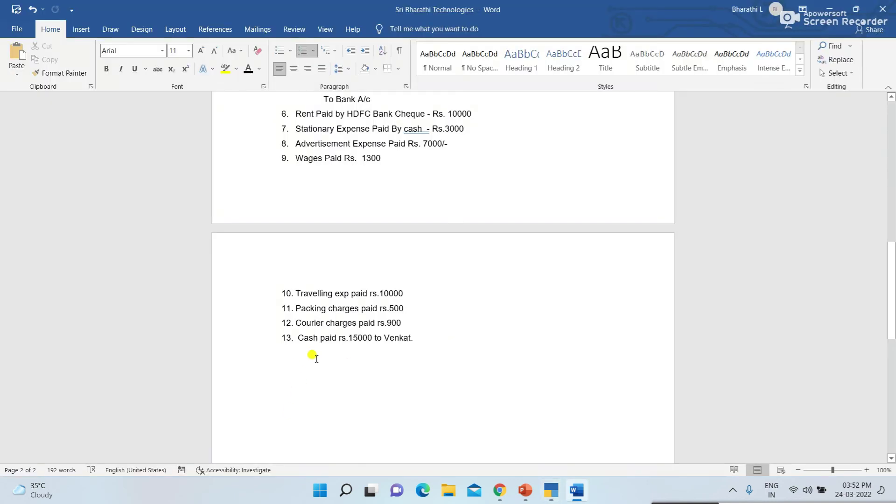
- Review the travelling expense entry in the Word payments list and look through the TallyPrime ledger accounts
scroll(319, 357, up, 2)
scroll(319, 358, up, 1)
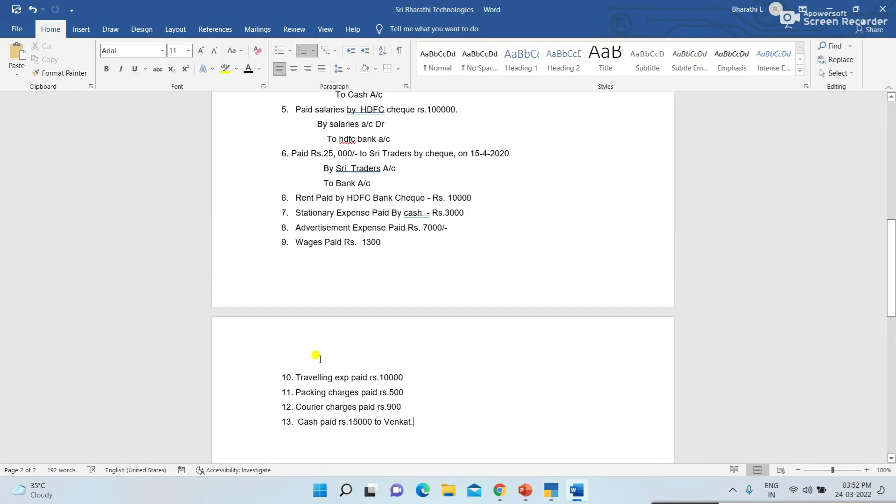
scroll(319, 358, up, 1)
key(alt+Tab)
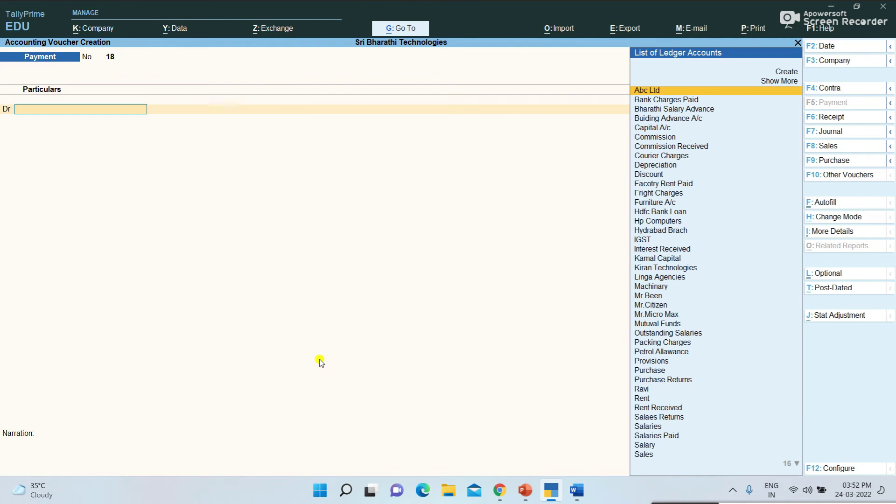
key(Down)
key(Down)
key(Down)
key(Down)
key(Down)
key(Down)
key(Down)
key(Down)
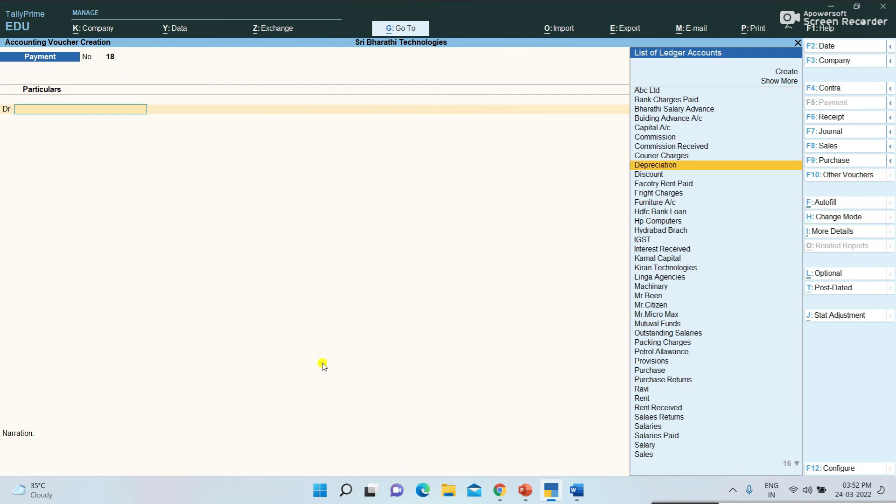
key(alt+Tab)
key(alt+Tab)
- Debit Travelling Exp with 10,000 in the TallyPrime payment voucher, checking the amount against the Word list
text(Tra)
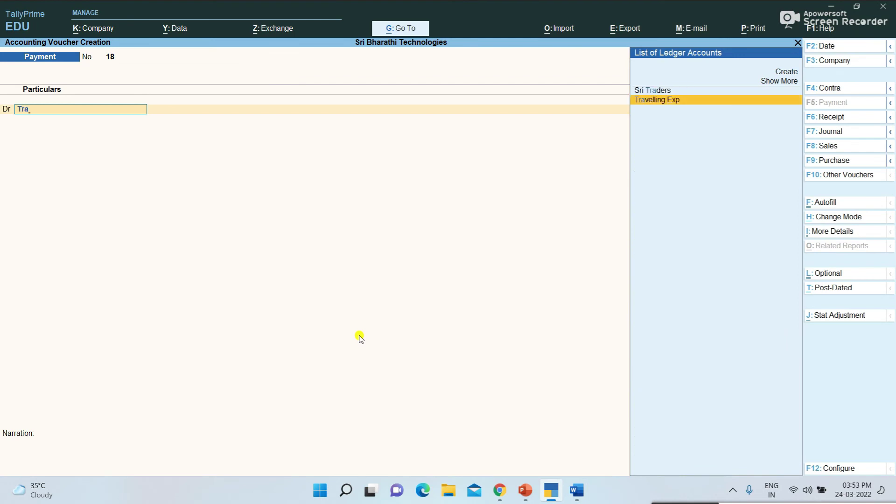
key(Return)
key(alt+Tab)
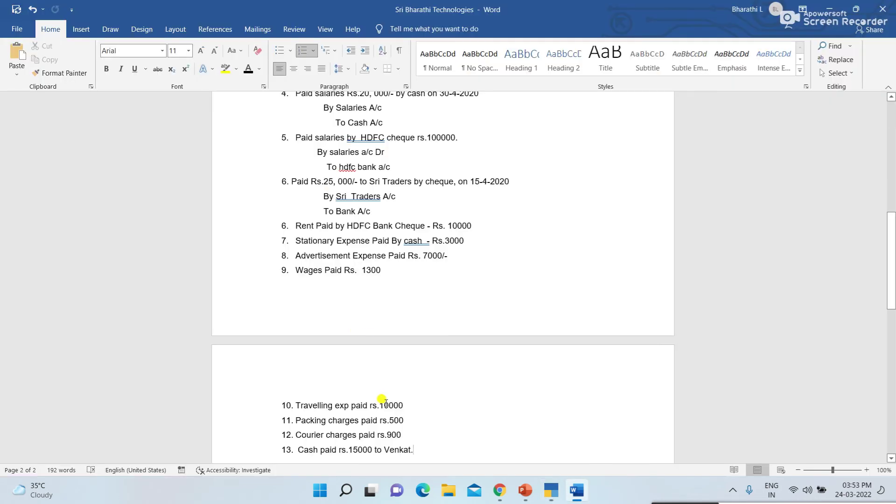
key(alt+Tab)
text(100)
key(Return)
- Credit Cash with 10,000, leave the narration blank, and save the travelling expense voucher
text(ca)
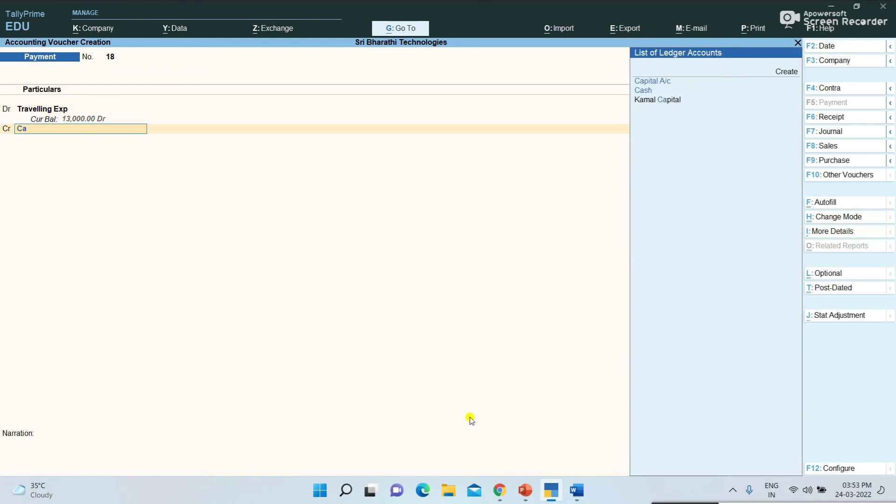
key(Down)
key(Return)
key(Return)
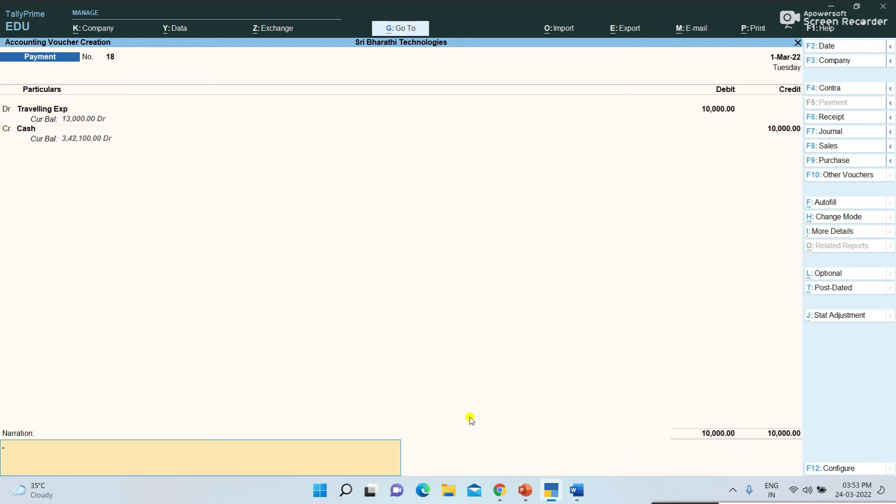
key(Return)
- Check the HDFC cheque rent entry in Word and debit Rent with 10,000 in the new TallyPrime payment voucher
key(alt+Tab)
scroll(459, 411, up, 3)
scroll(450, 387, up, 3)
scroll(396, 373, down, 2)
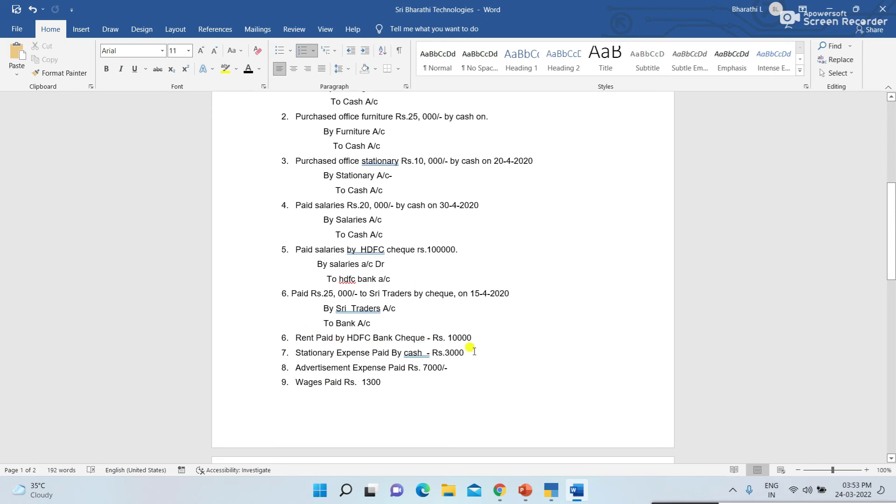
click(477, 336)
key(alt+Tab)
text(Re)
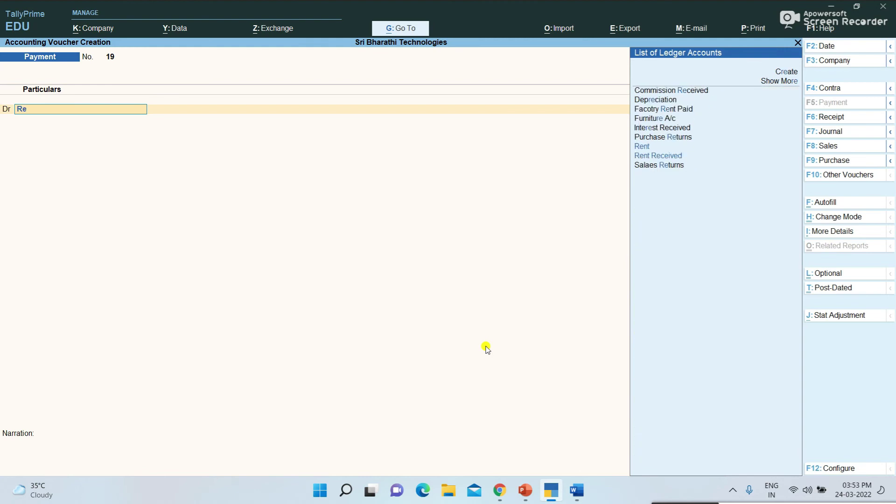
text(n)
key(Return)
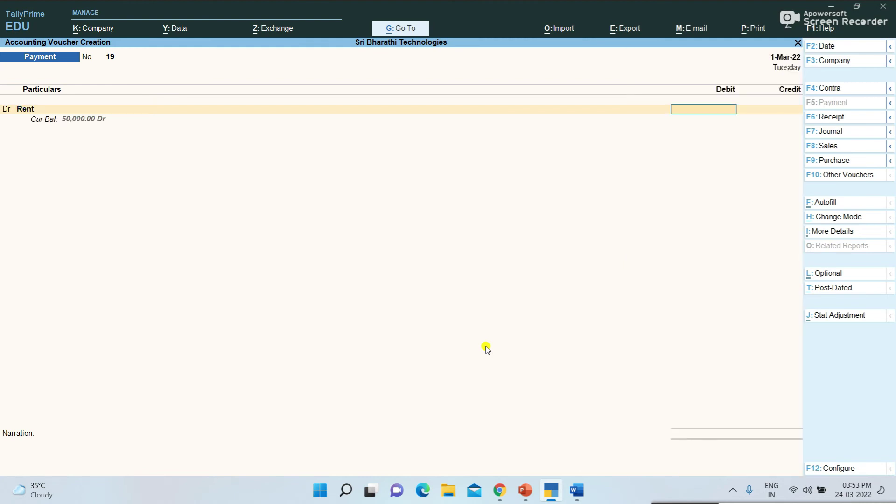
text(10000)
key(Return)
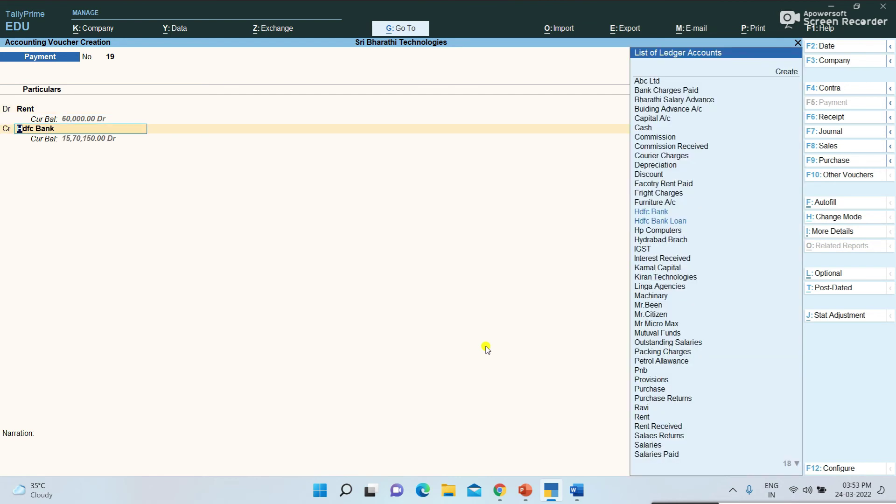
- Credit Hdfc Bank with 10,000, leave the narration blank, and save the rent voucher
text(H)
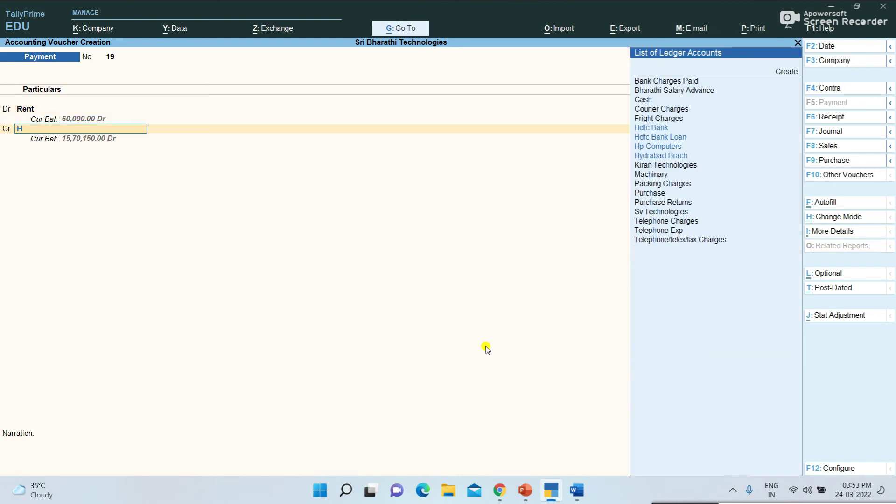
key(Return)
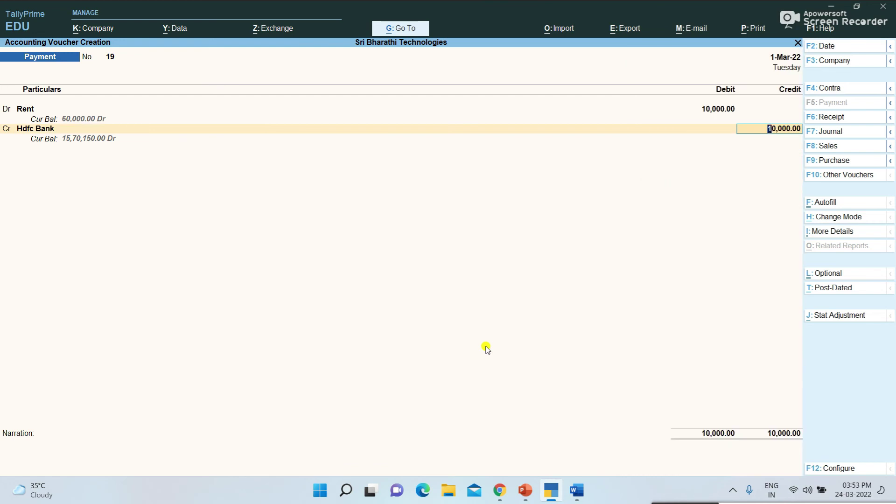
key(Return)
key(Return)
key(Return)
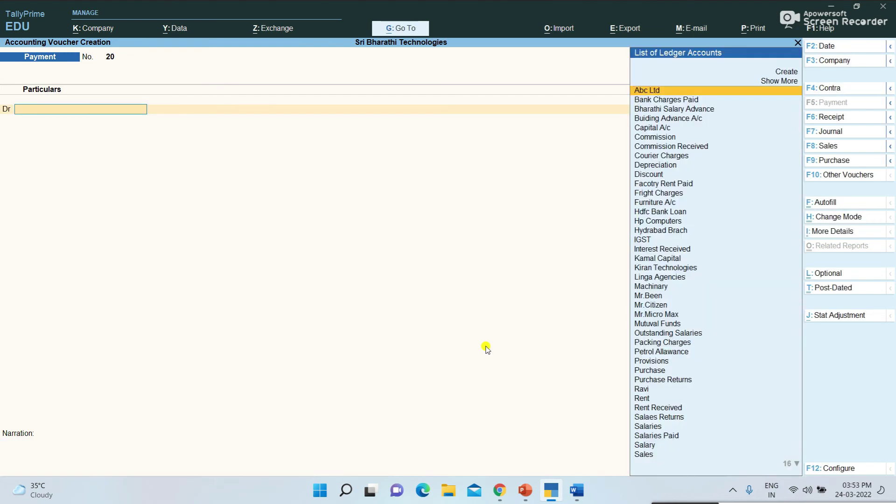
- Debit Rent with 5,000 in the new payment voucher
text(Re)
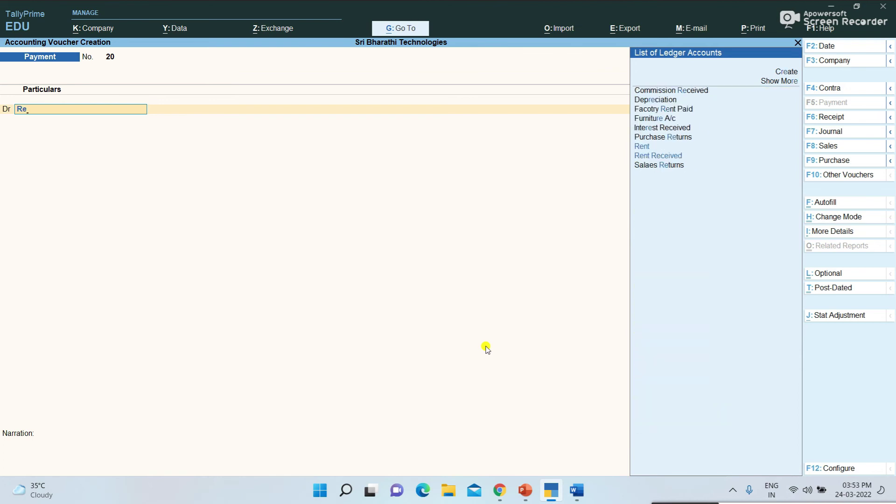
key(Return)
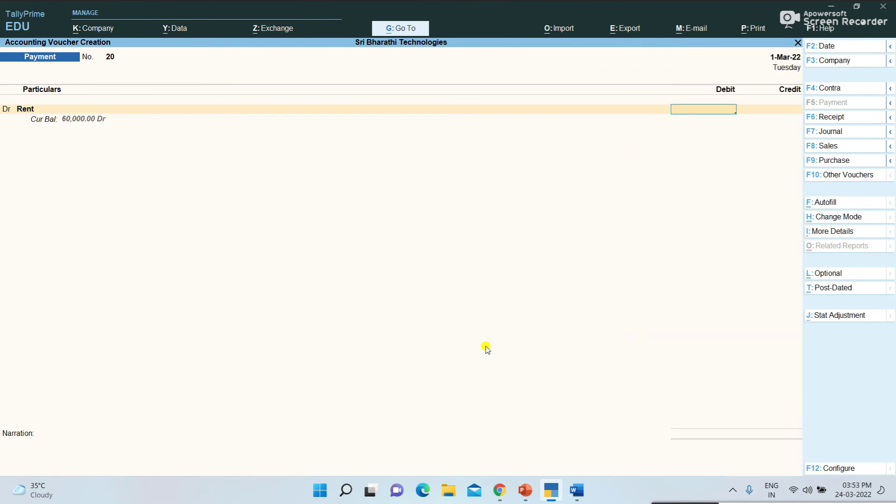
text(50000)
key(BackSpace)
key(Return)
- Credit Cash with 5,000, leave the narration blank, and save the rent voucher
text(Cas)
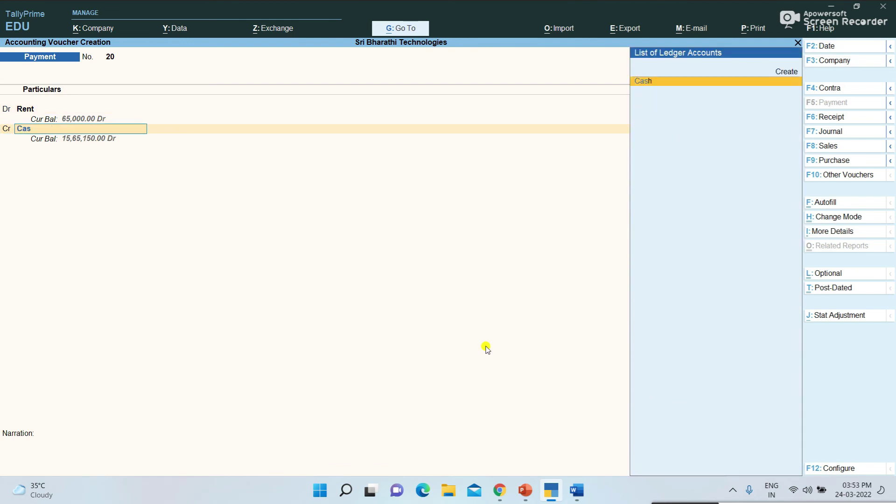
text(h)
key(Return)
key(Return)
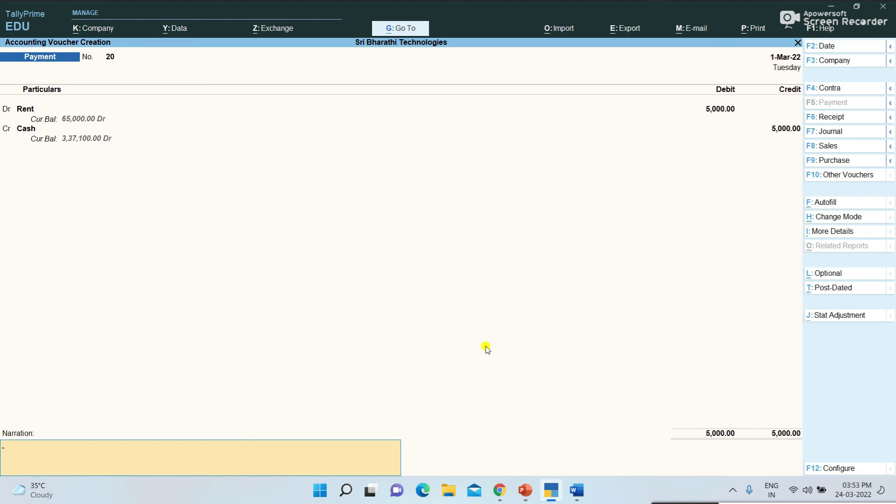
key(Return)
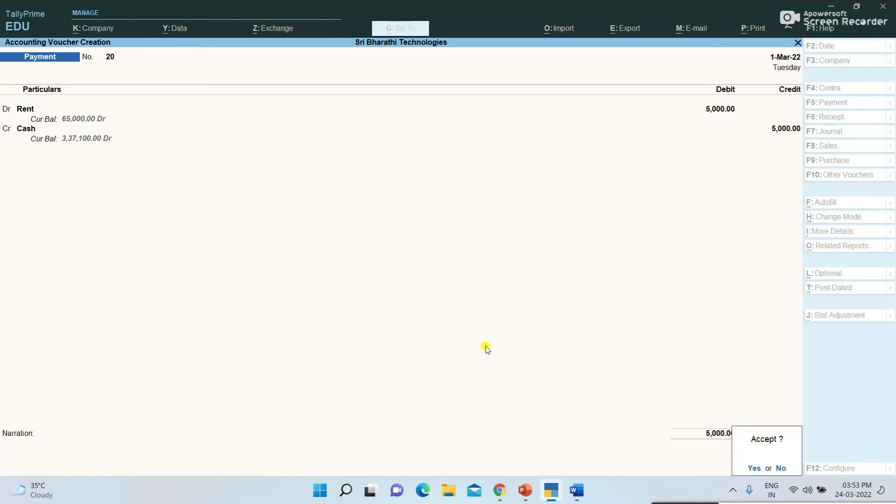
key(y)
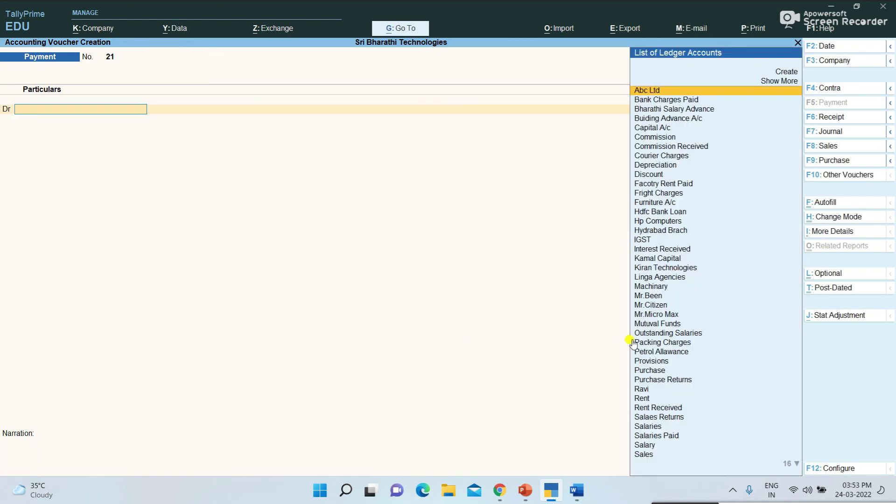
- Check the HDFC cheque salaries entry in Word and debit Salaries Paid with 1,00,000 in the new TallyPrime payment voucher
key(alt+Tab)
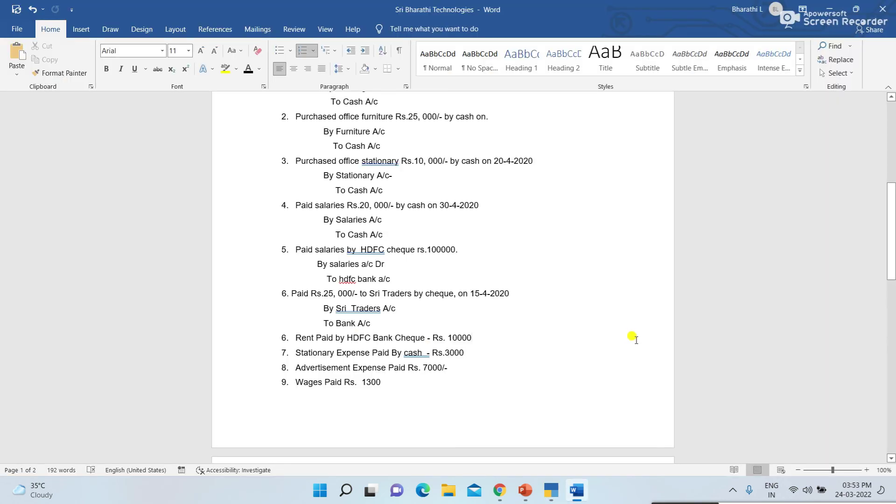
scroll(636, 340, up, 2)
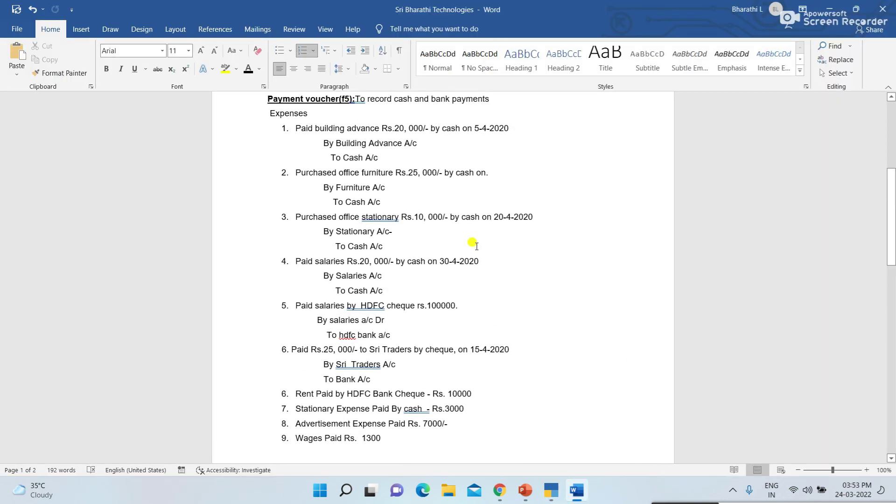
scroll(473, 243, down, 1)
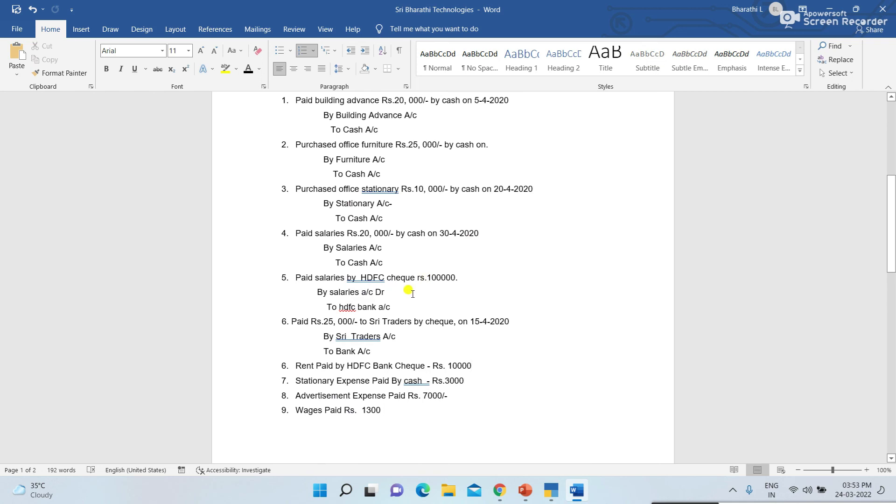
key(alt+Tab)
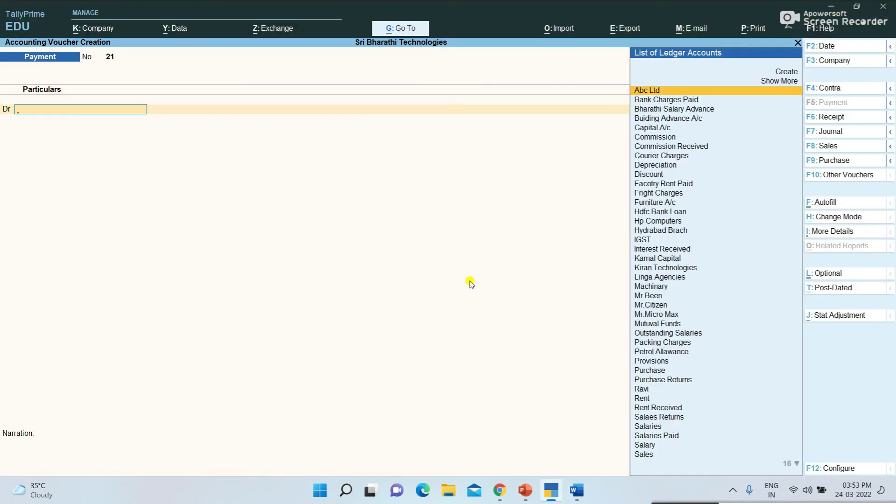
text(sal)
key(Down)
key(Down)
key(Down)
key(Down)
key(Return)
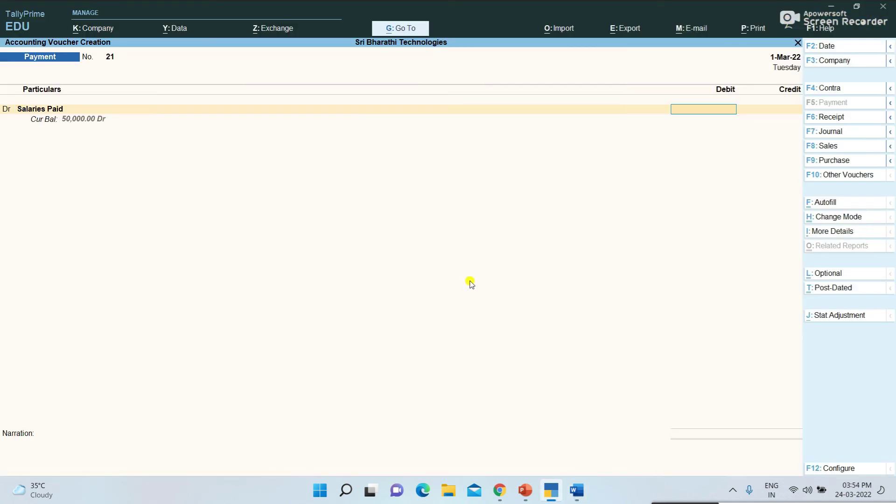
text(100000)
key(Return)
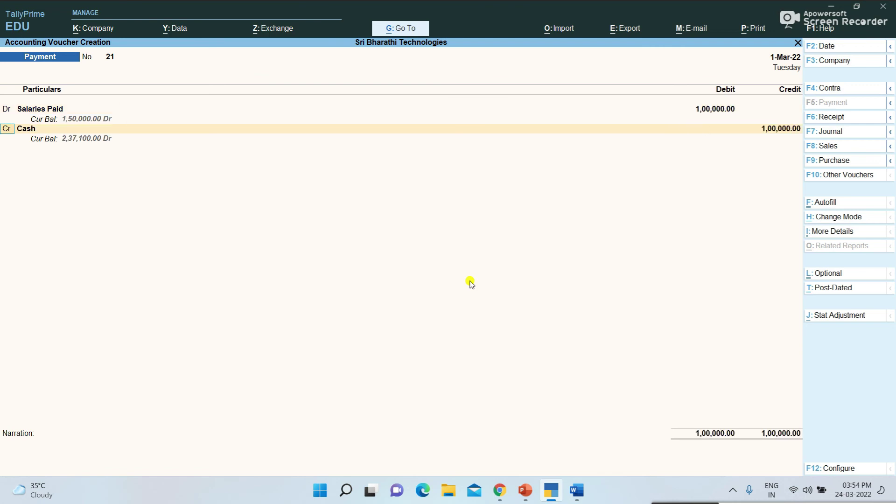
- Credit Hdfc Bank with 1,00,000, leave the narration blank, and save the salaries voucher
text(h)
key(Down)
key(Up)
key(Return)
key(Return)
key(Return)
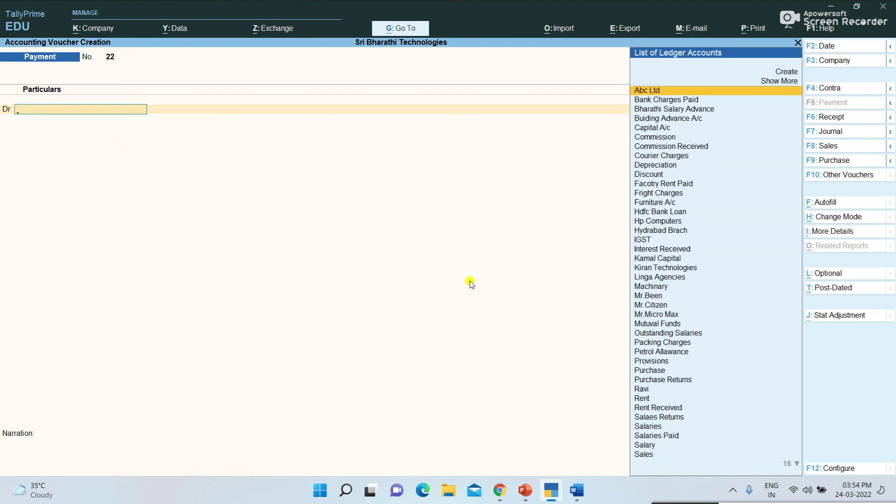
- Check the office stationery entry in Word and debit Stationary Exp with 10,000 in the new TallyPrime payment voucher
key(alt+Tab)
scroll(471, 281, up, 5)
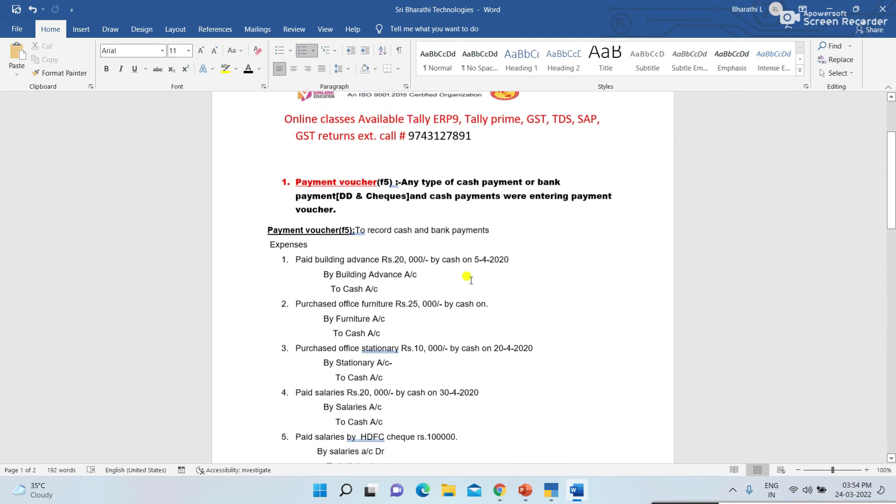
scroll(406, 266, down, 2)
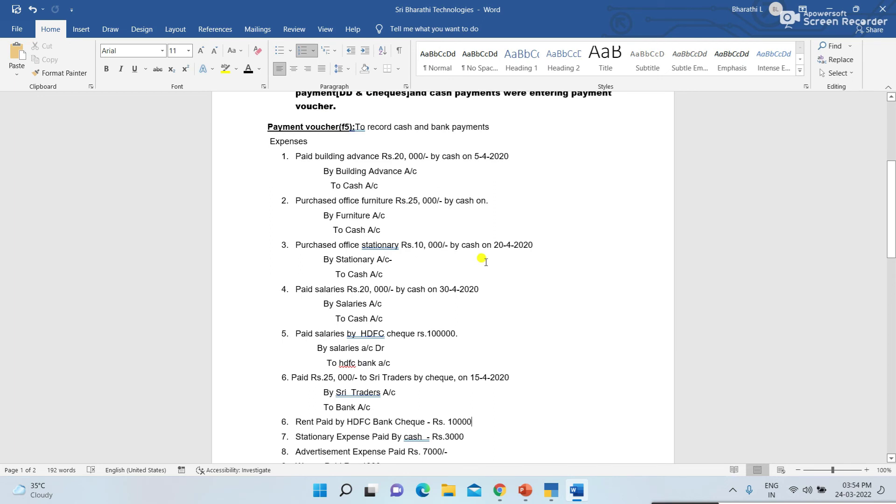
key(alt+Tab)
text(Sta)
key(Return)
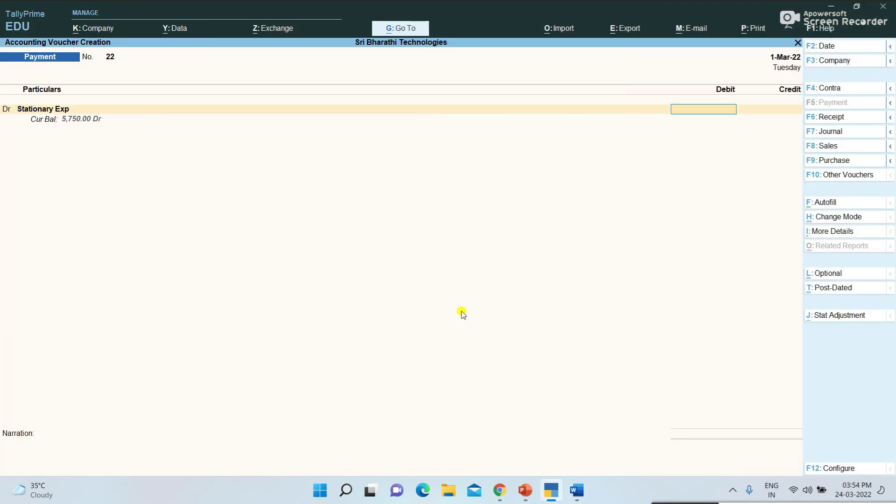
key(alt+Tab)
key(alt+Tab)
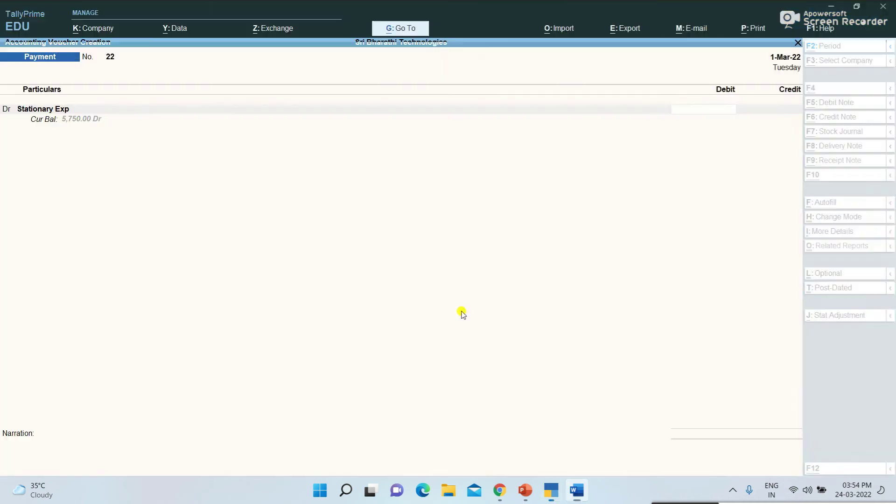
text(10000)
key(Return)
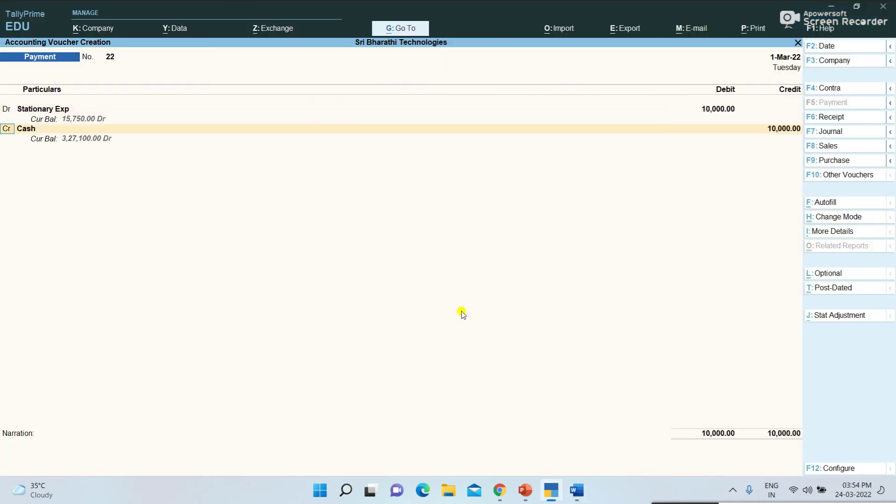
- Credit Cash with 10,000, leave the narration blank, and save the stationery voucher
key(Return)
key(Return)
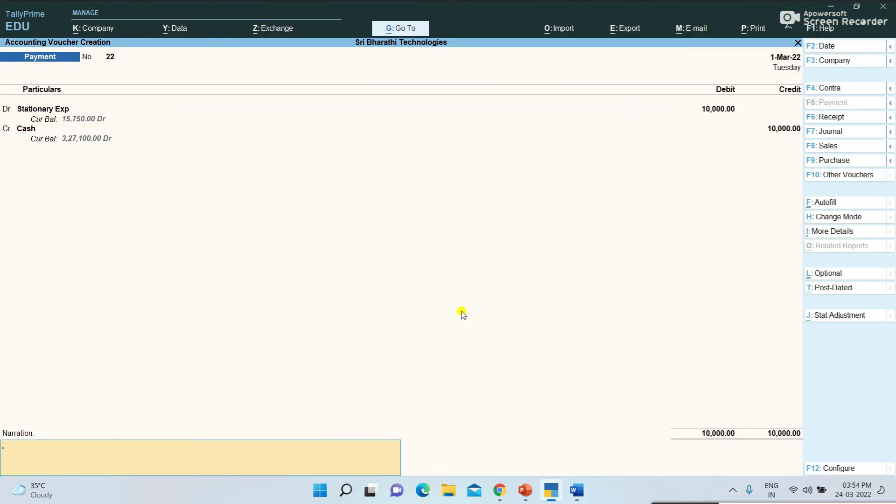
key(Return)
- Check the advertisement expense entry in Word and begin a new ledger named Advertisement Exp from the TallyPrime payment voucher's debit line
key(alt+Tab)
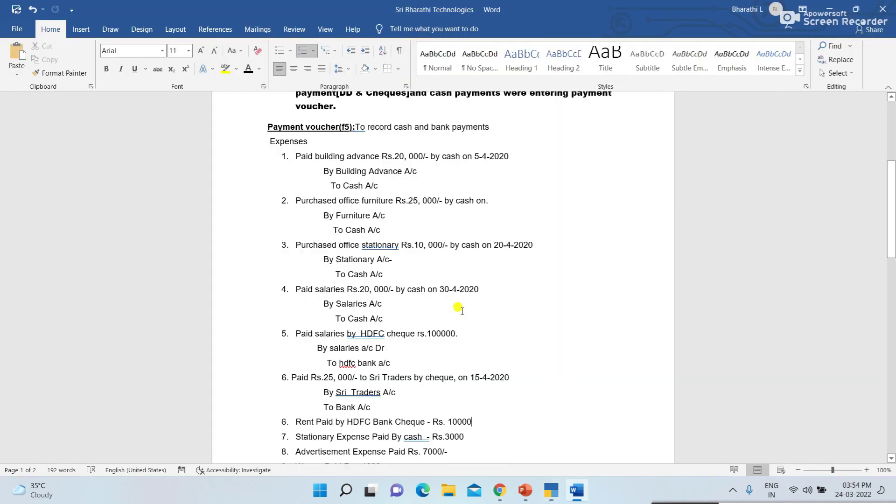
key(alt+Tab)
text(Ad)
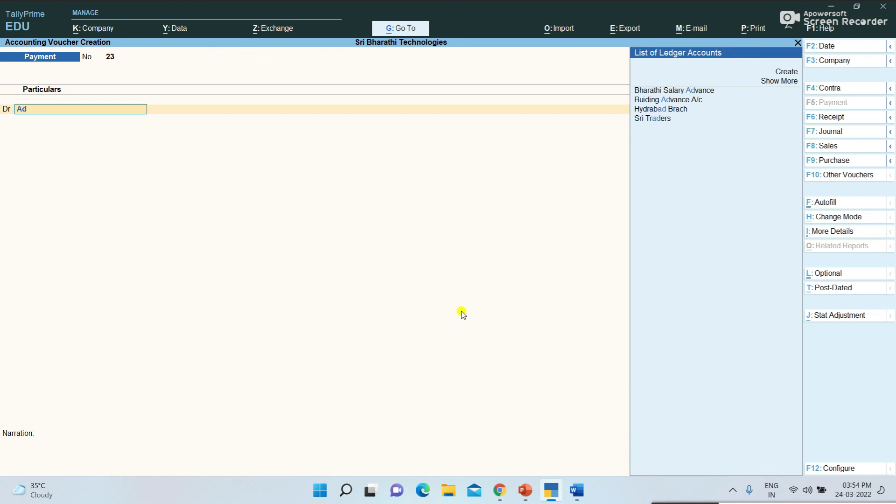
key(BackSpace)
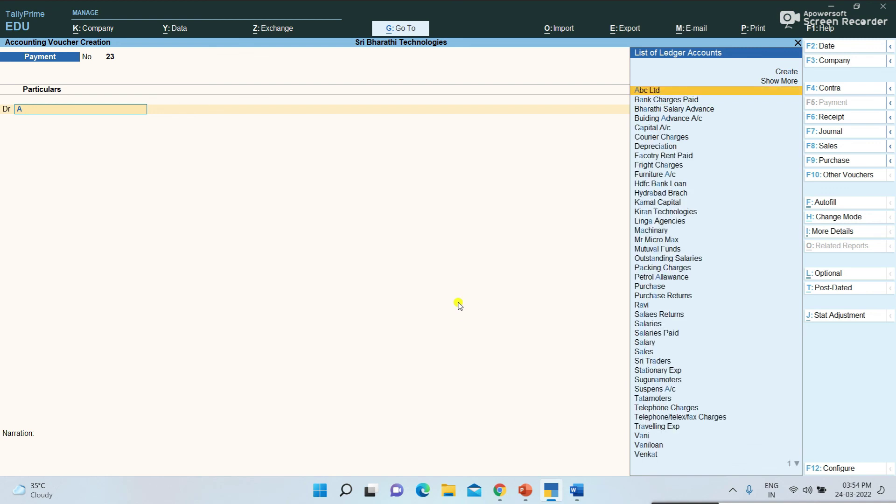
click(788, 70)
text(Advert)
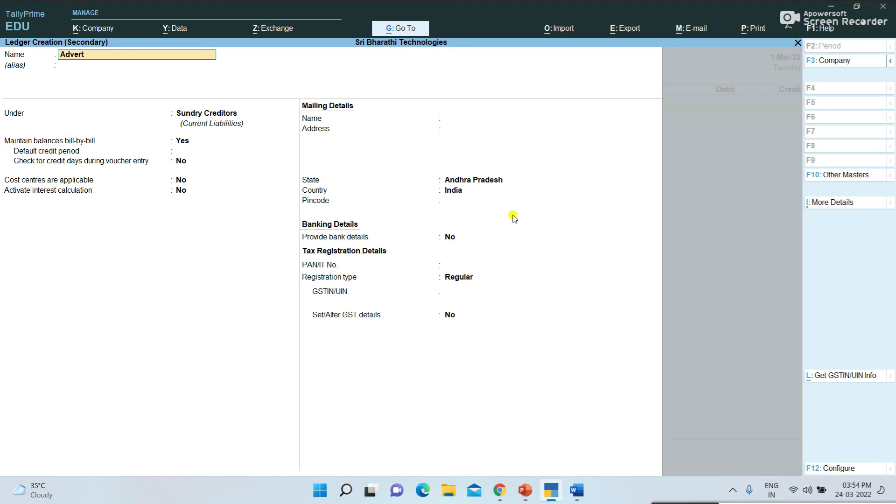
text(isement Exp)
key(Return)
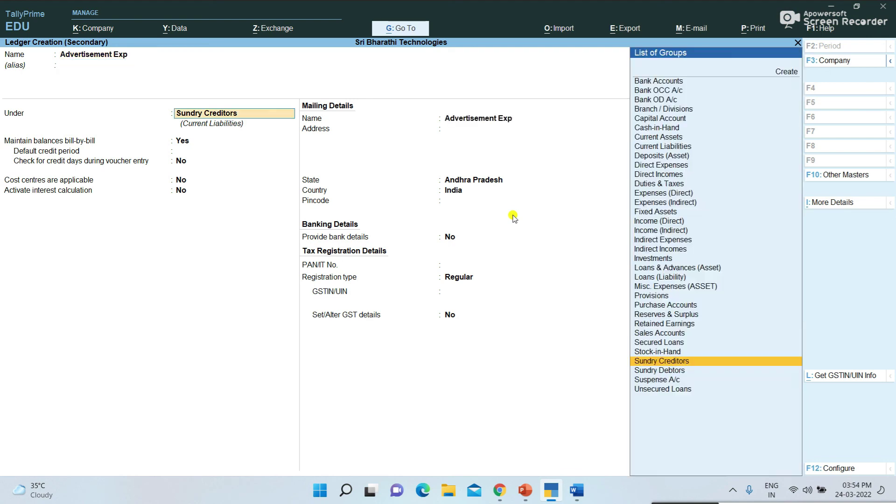
- Place the Advertisement Exp ledger under an indirect group, keep the other defaults, and save it
text(In)
key(Down)
key(Down)
key(Down)
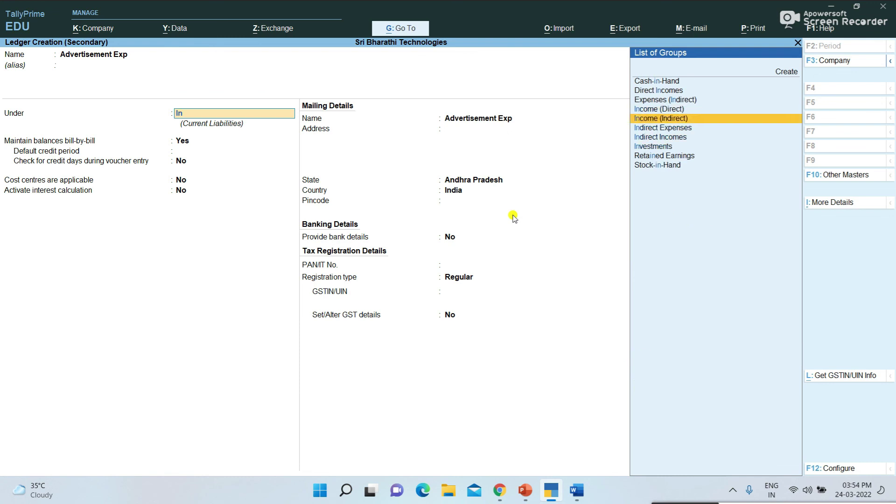
key(Return)
key(ctrl+a)
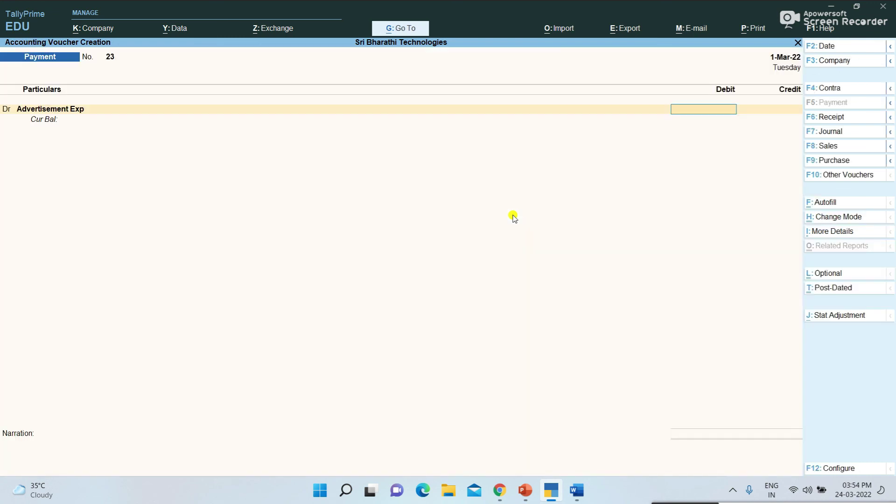
- Debit Advertisement Exp with 23,000, credit Cash with the same amount, leave the narration blank, and save the payment voucher
text(23000)
key(Return)
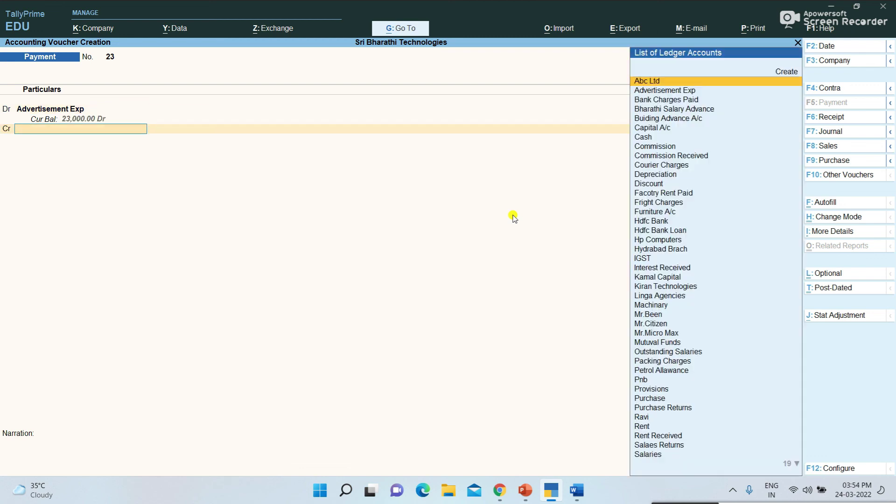
text(Ca)
key(Down)
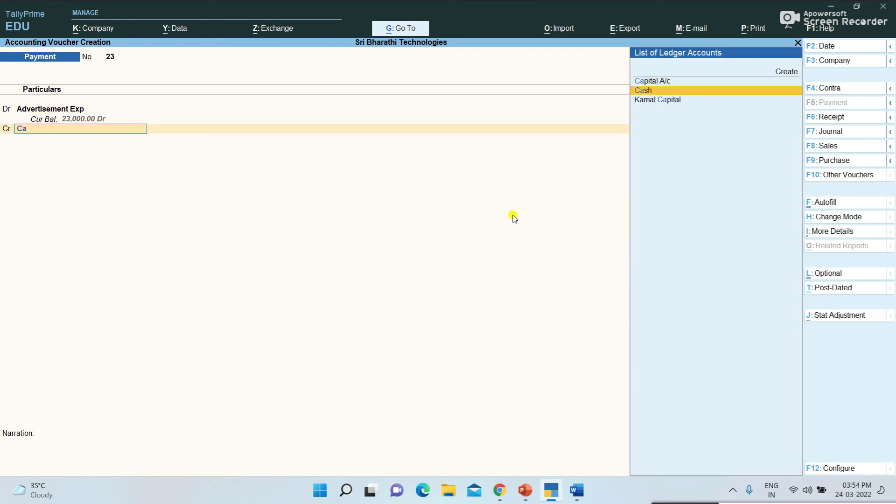
key(Return)
key(Return)
key(Return)
key(Return)
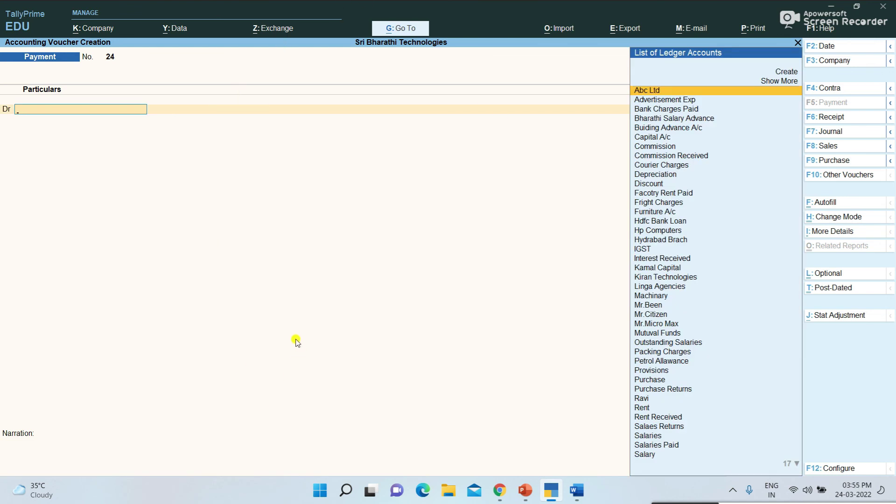
- Leave voucher creation, examine the recorded vouchers in the Day Book, and return to the Gateway of Tally
key(Escape)
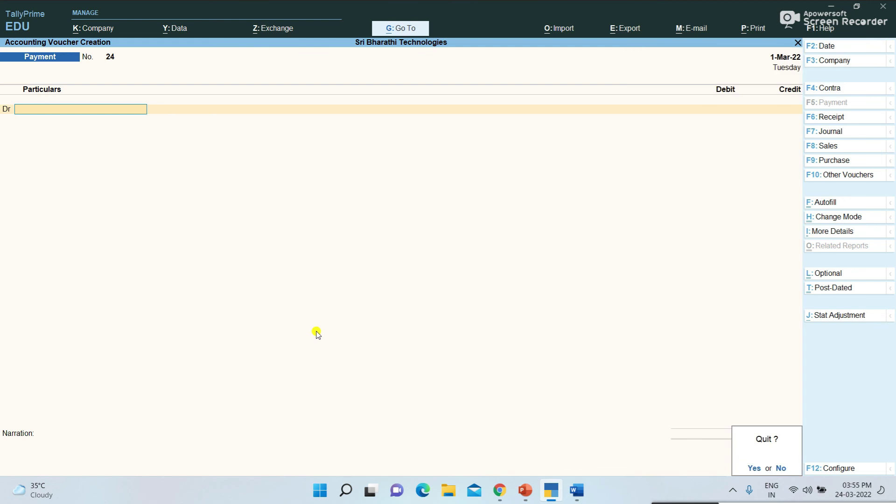
key(y)
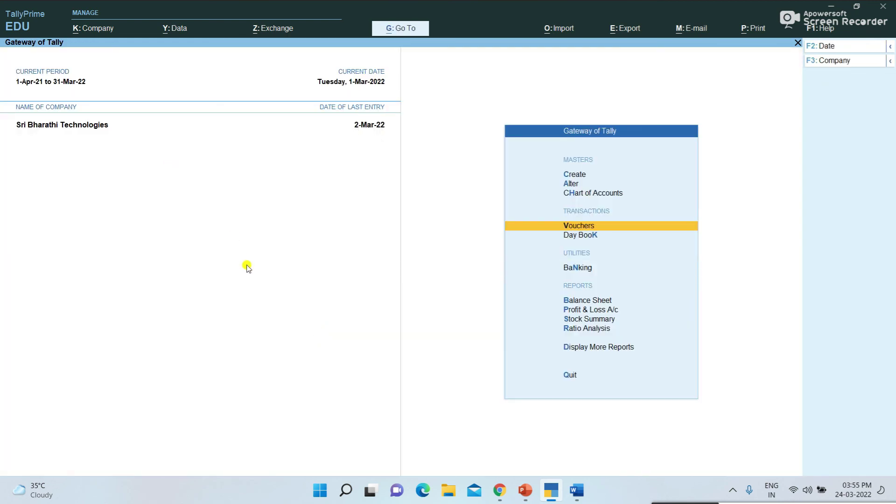
click(581, 236)
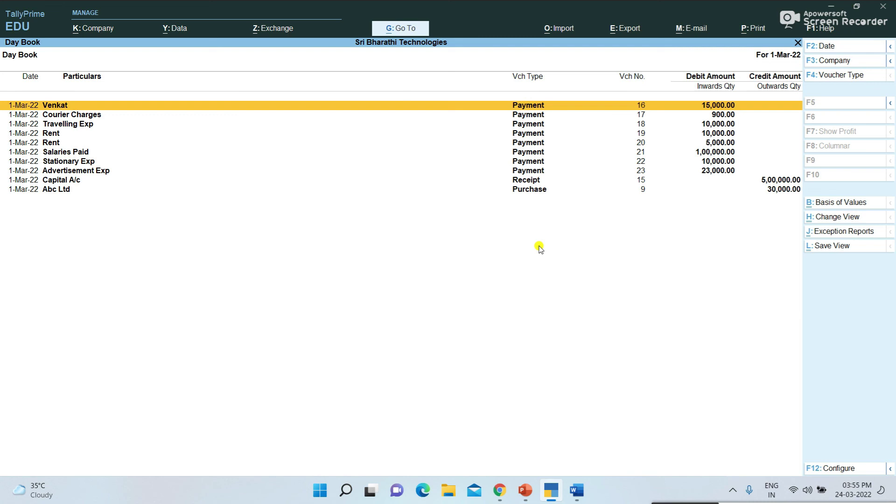
key(Escape)
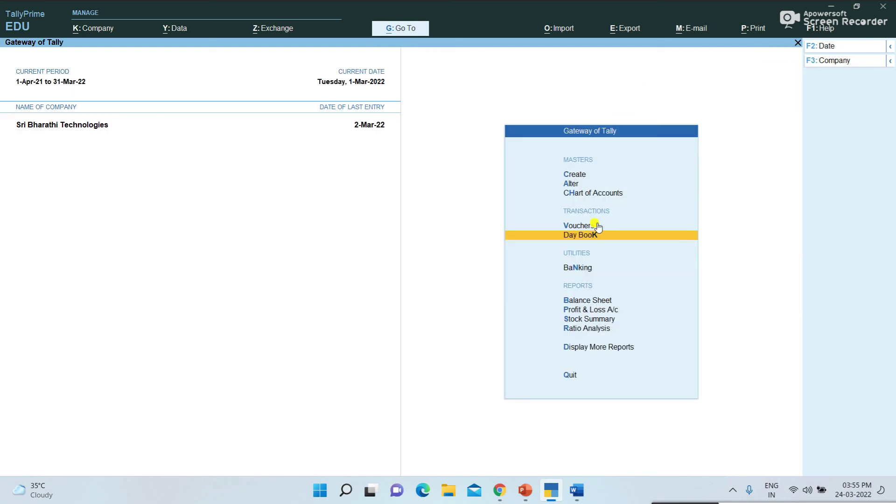
click(586, 235)
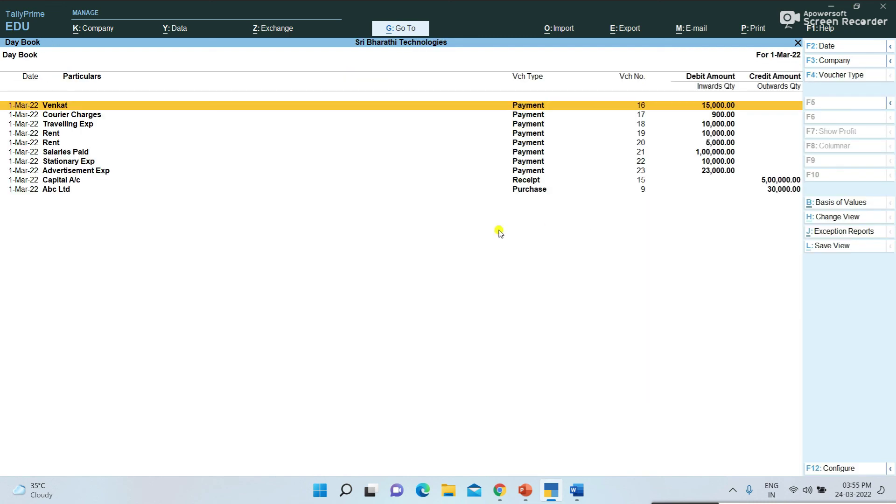
key(Escape)
key(Escape)
key(n)
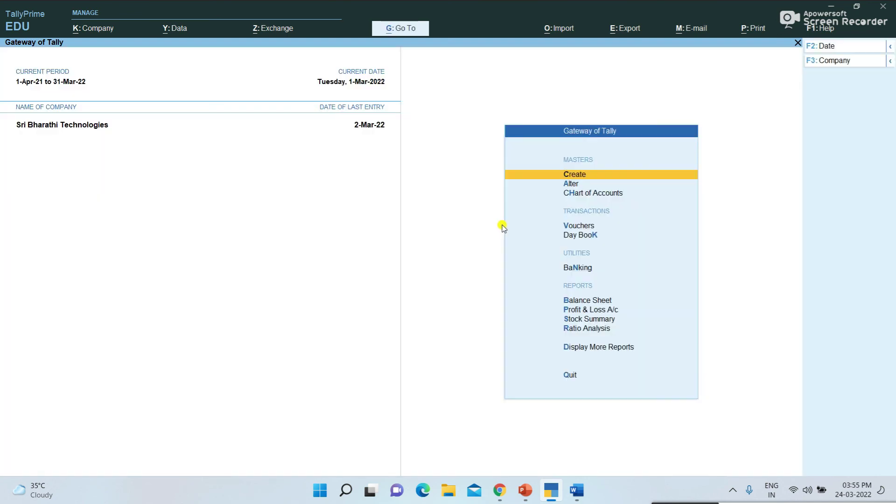